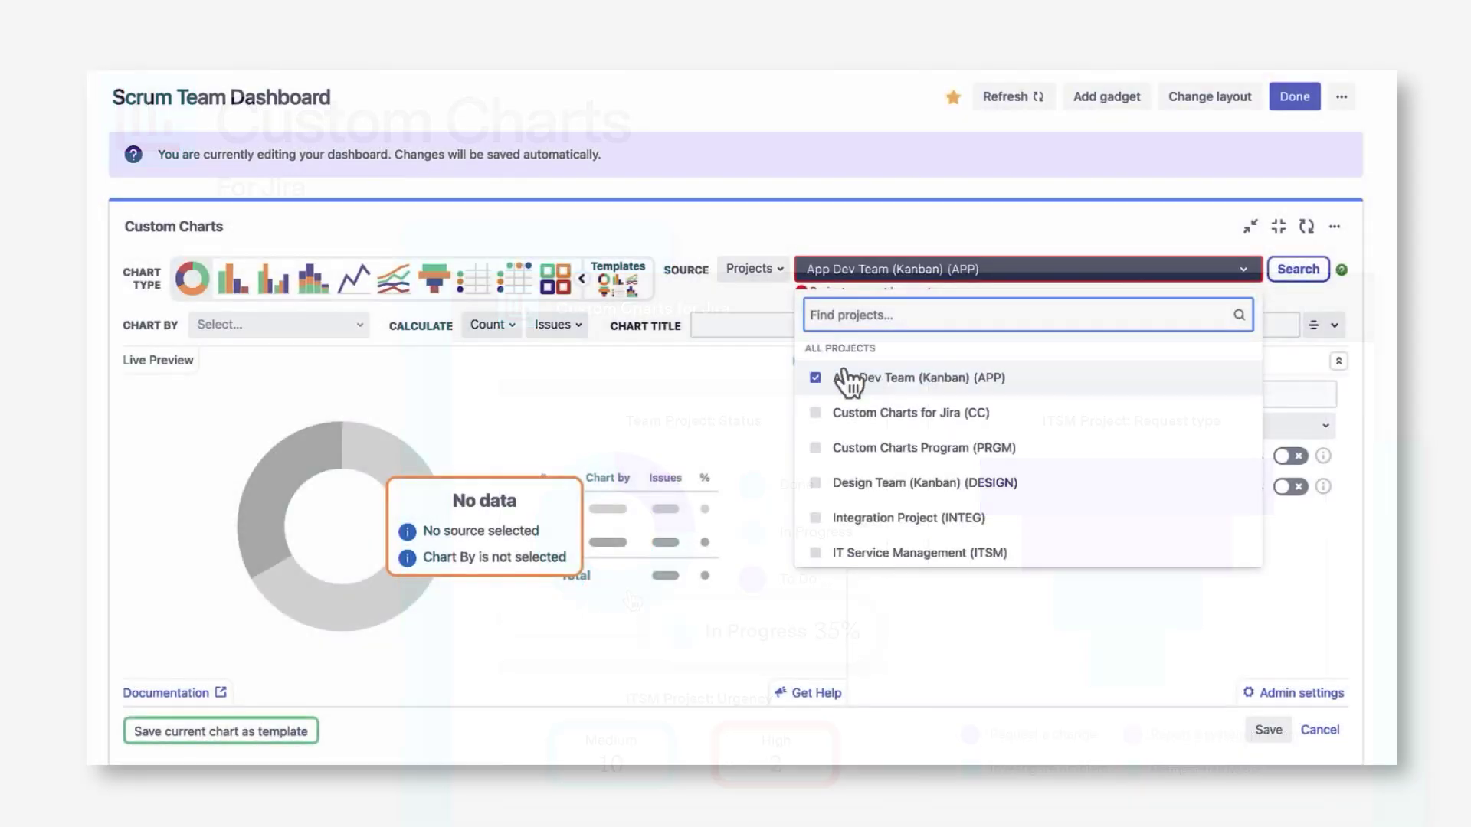
Step: Add the PRGM and INTEG projects as sources and chart by Epic Link
left_click(854, 449)
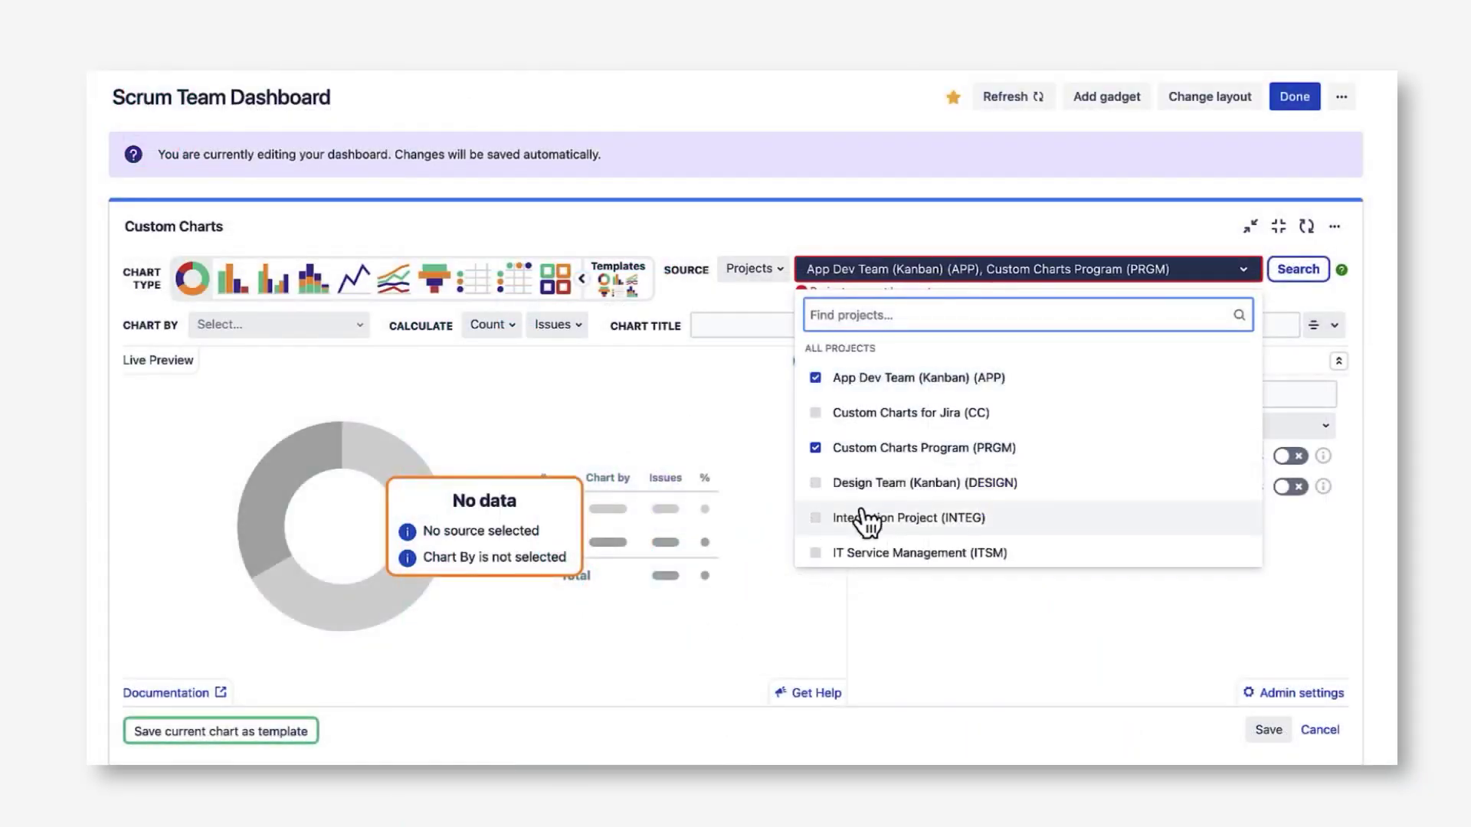
left_click(867, 521)
left_click(1297, 269)
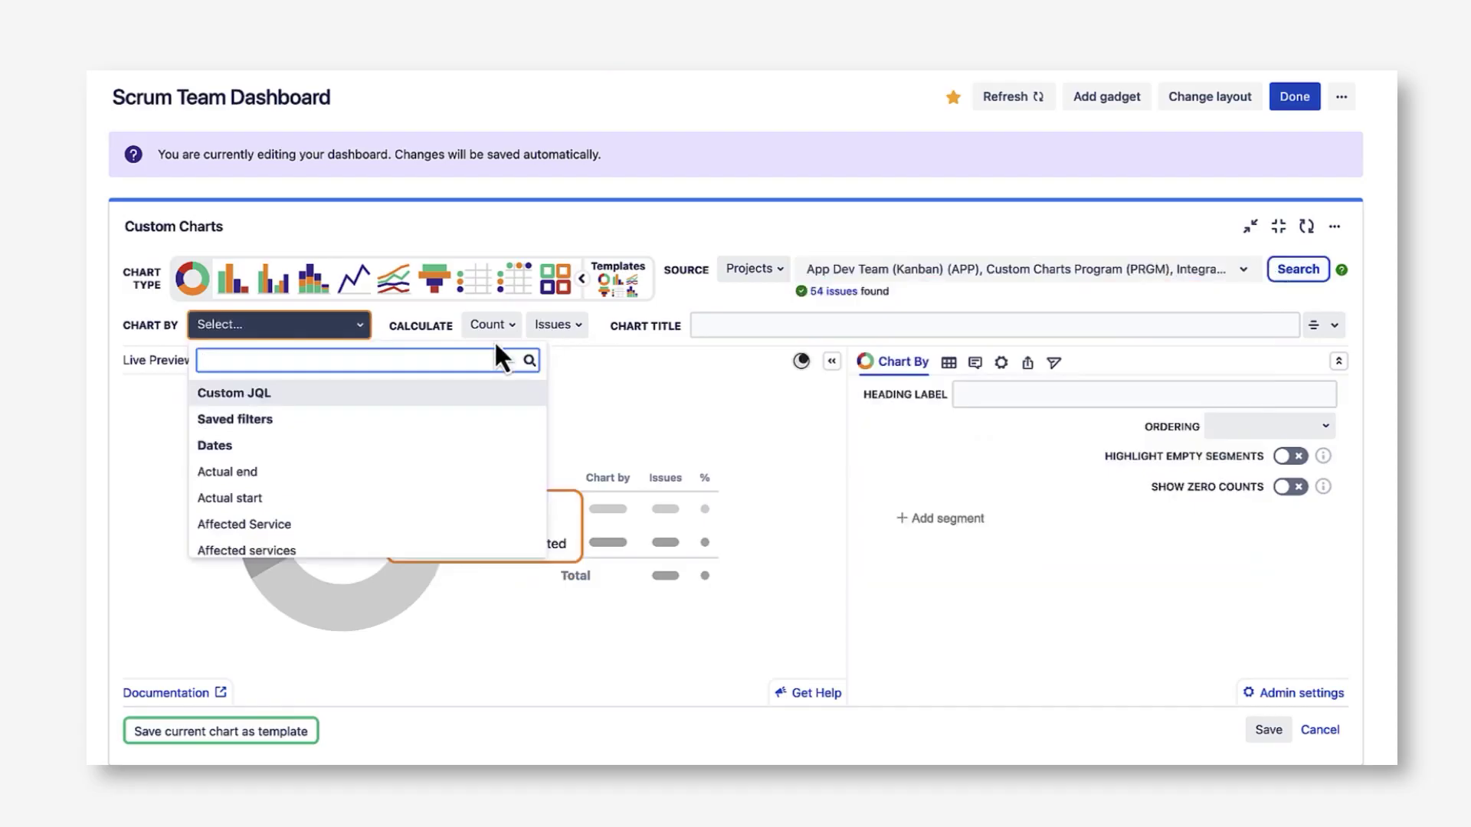
type("Epic Link")
key("Return")
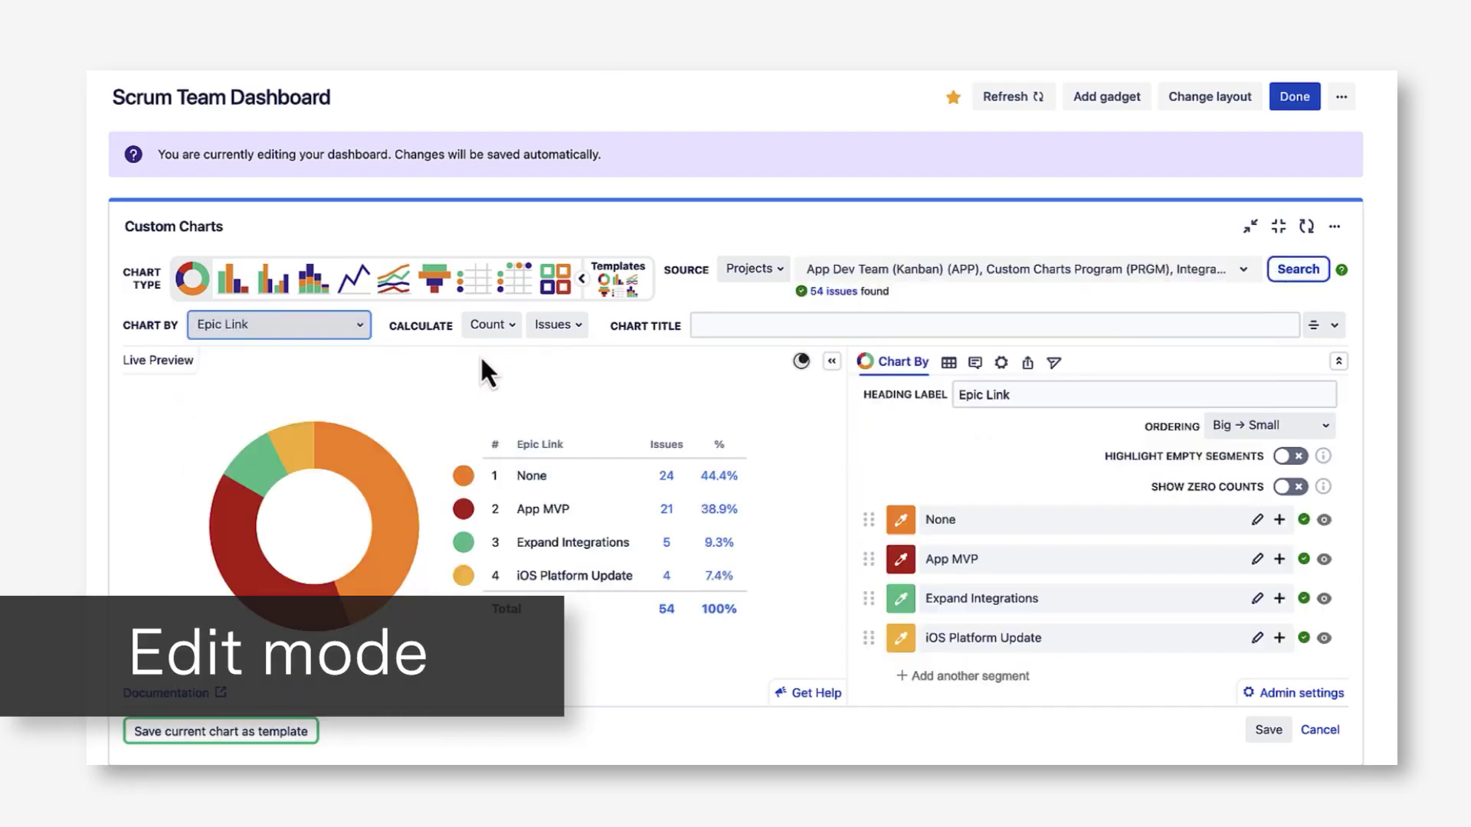
Step: Show grouped bars by Status Category, titled 'Status of Issues in Each Epic'
left_click(273, 279)
left_click(268, 354)
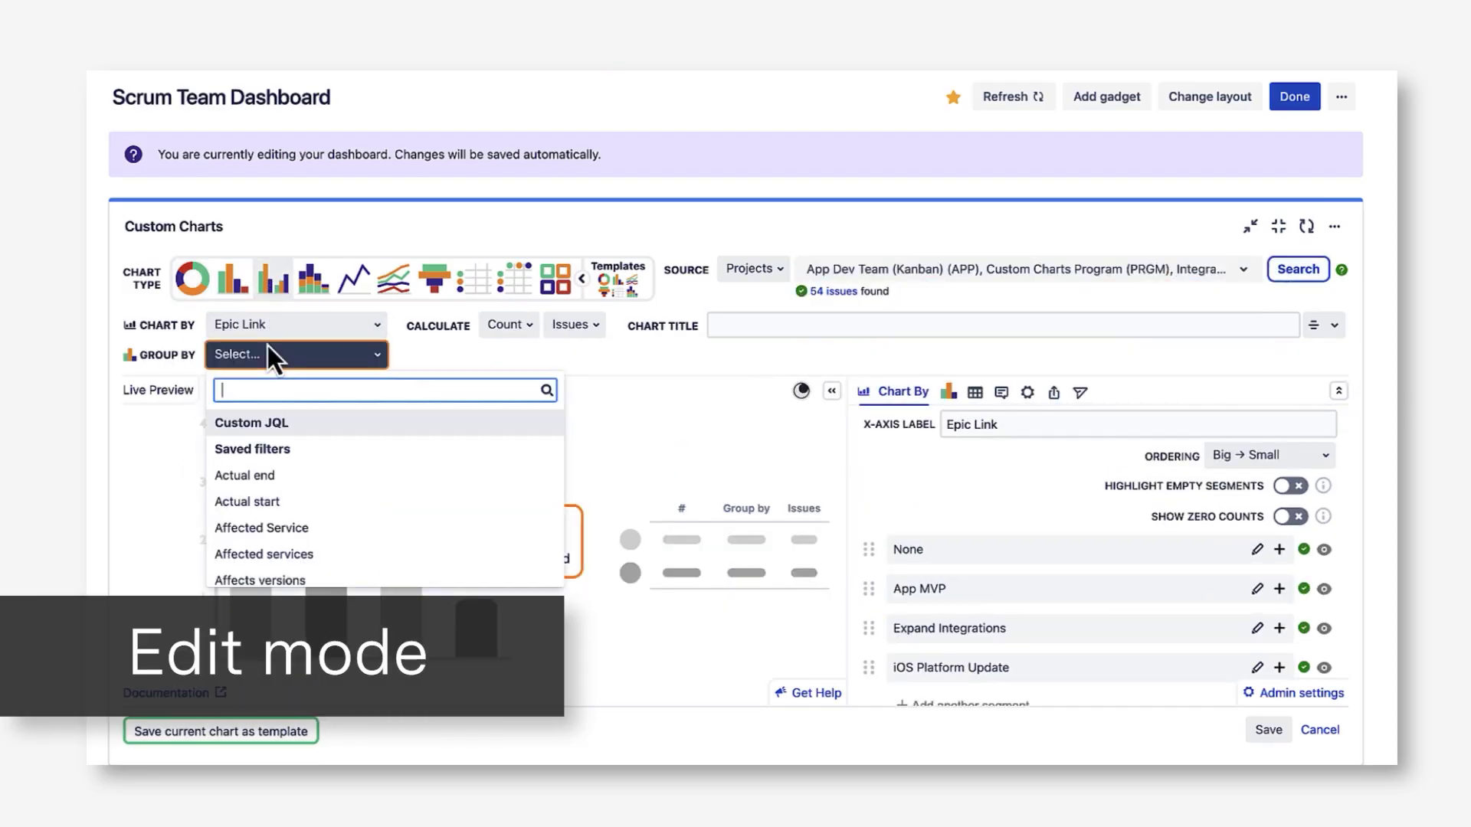
type("Stat")
left_click(253, 529)
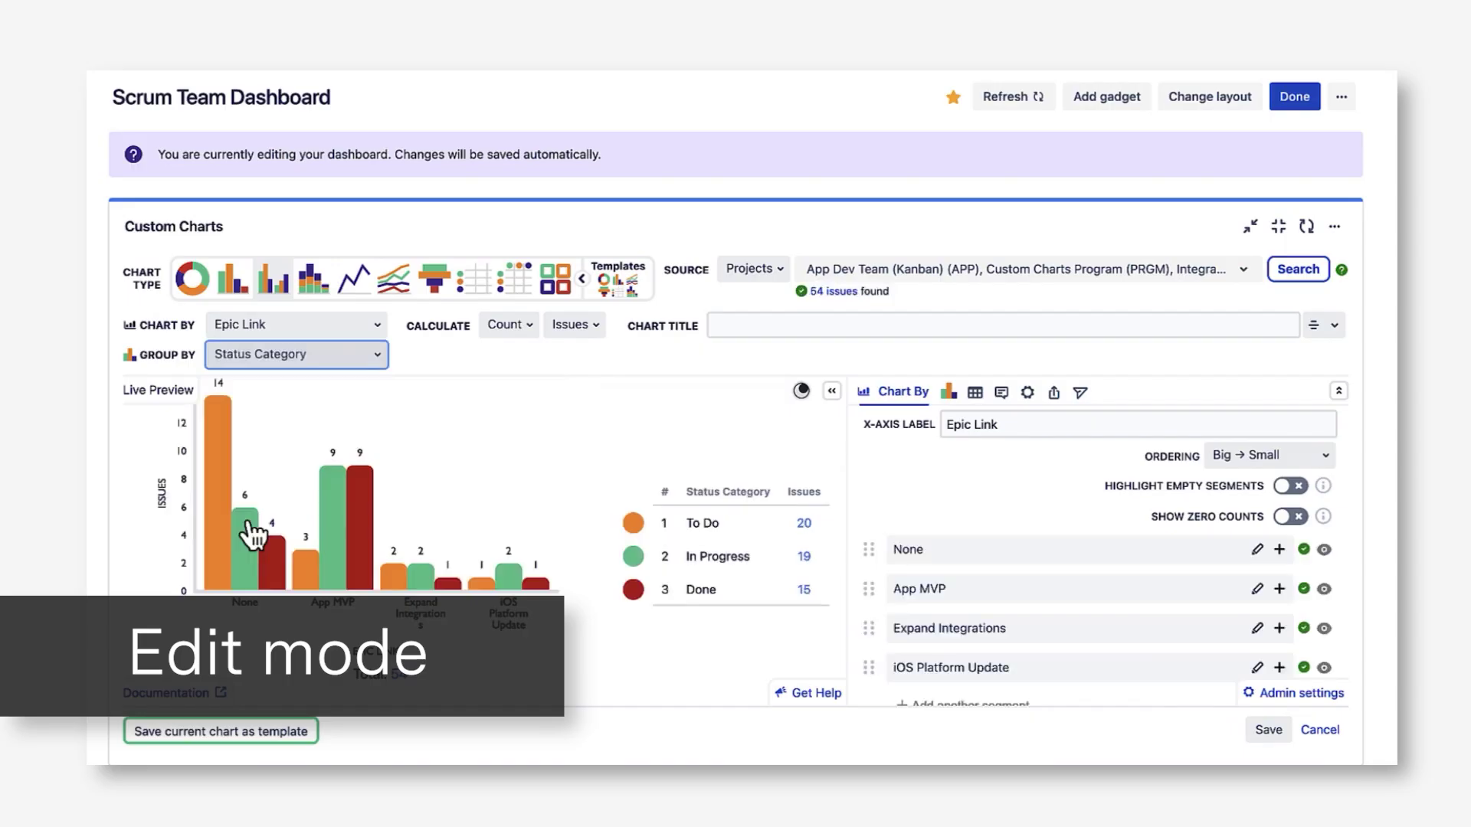
left_click(752, 325)
type("Statu")
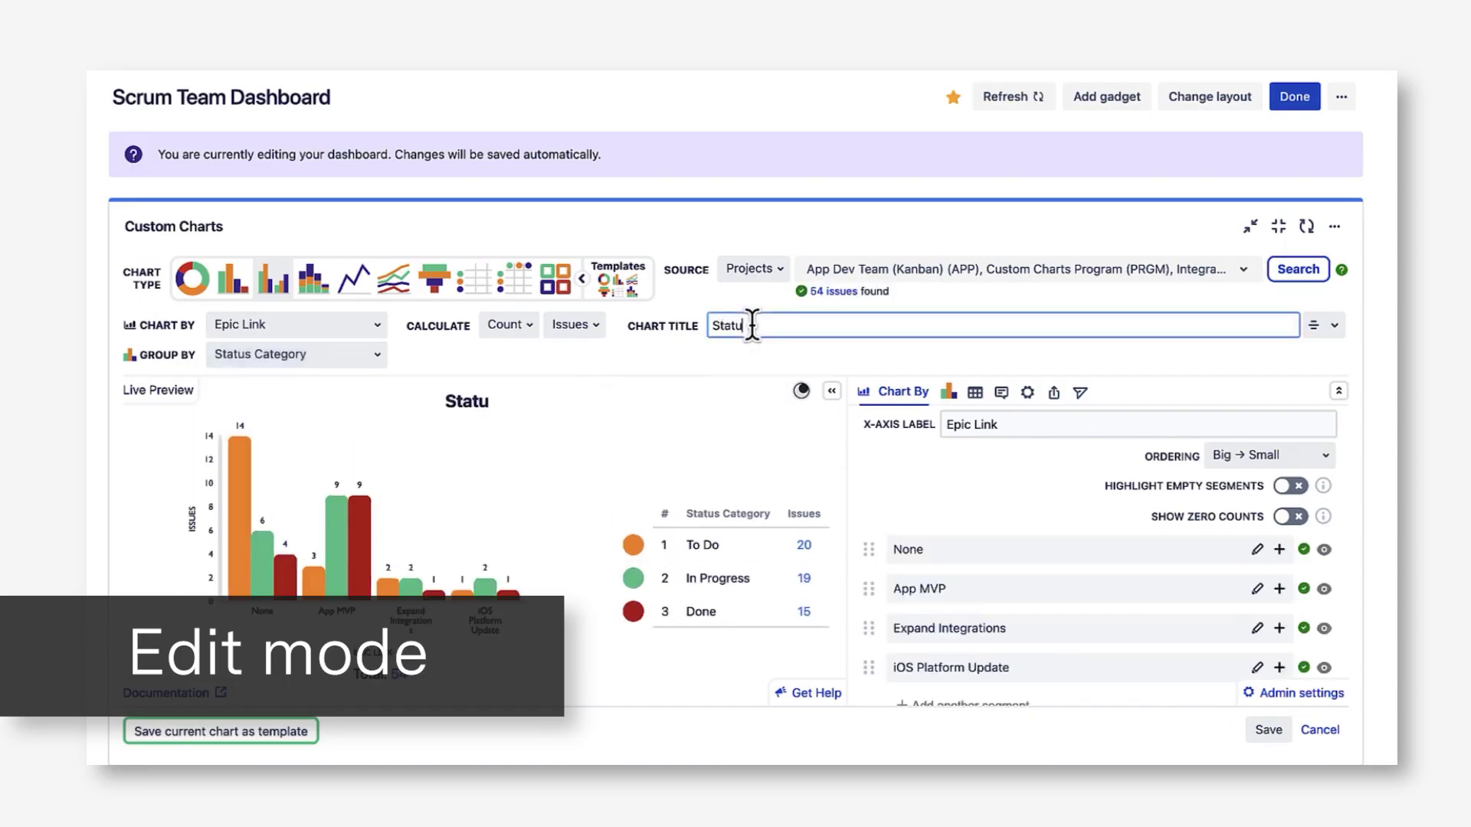
type("s of Issues in Each Epic")
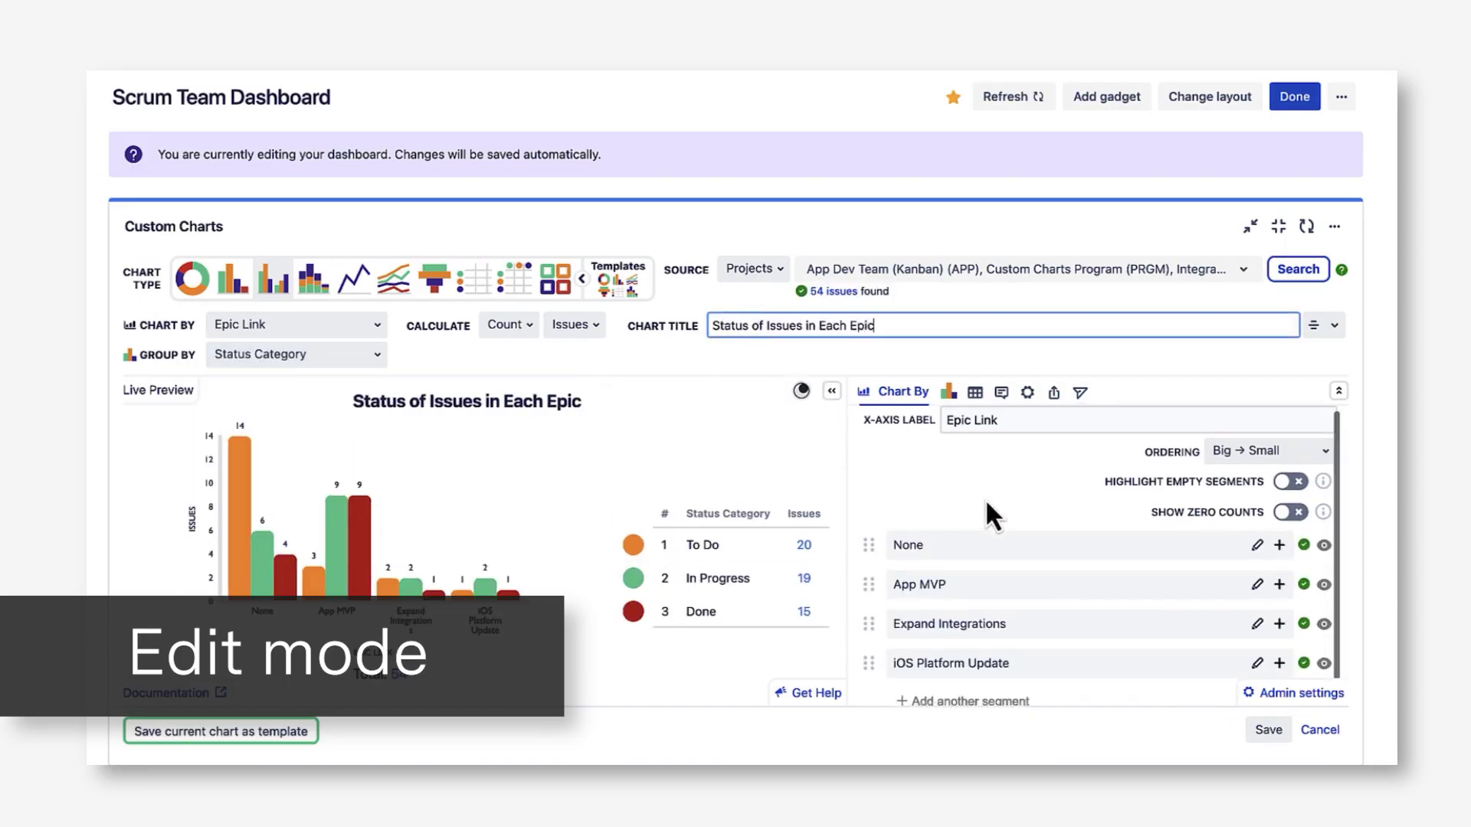
Step: Hide the None epic and move Done to the top of the group order
scroll(985, 499, "down", 1)
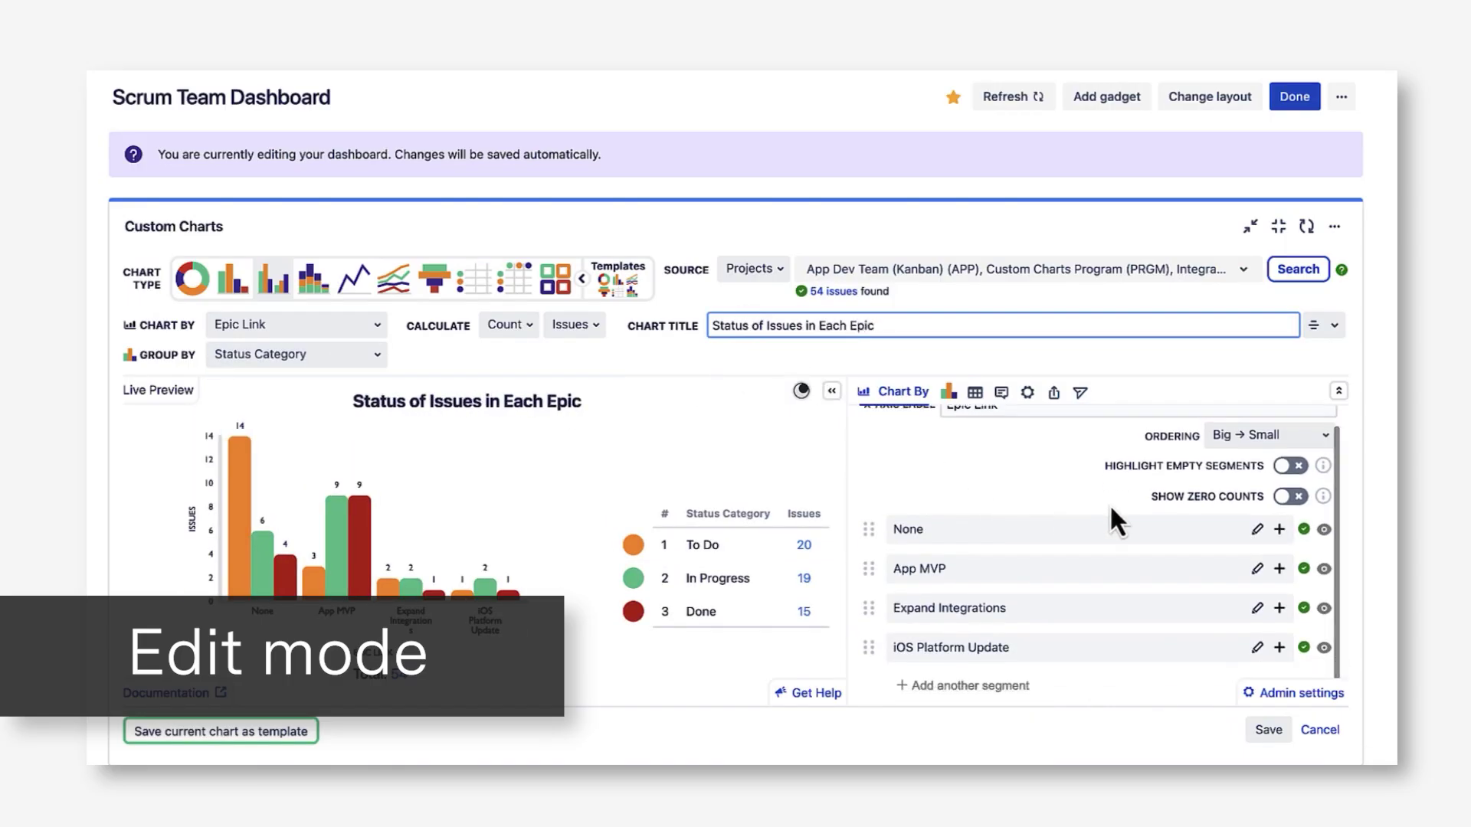
left_click(1323, 530)
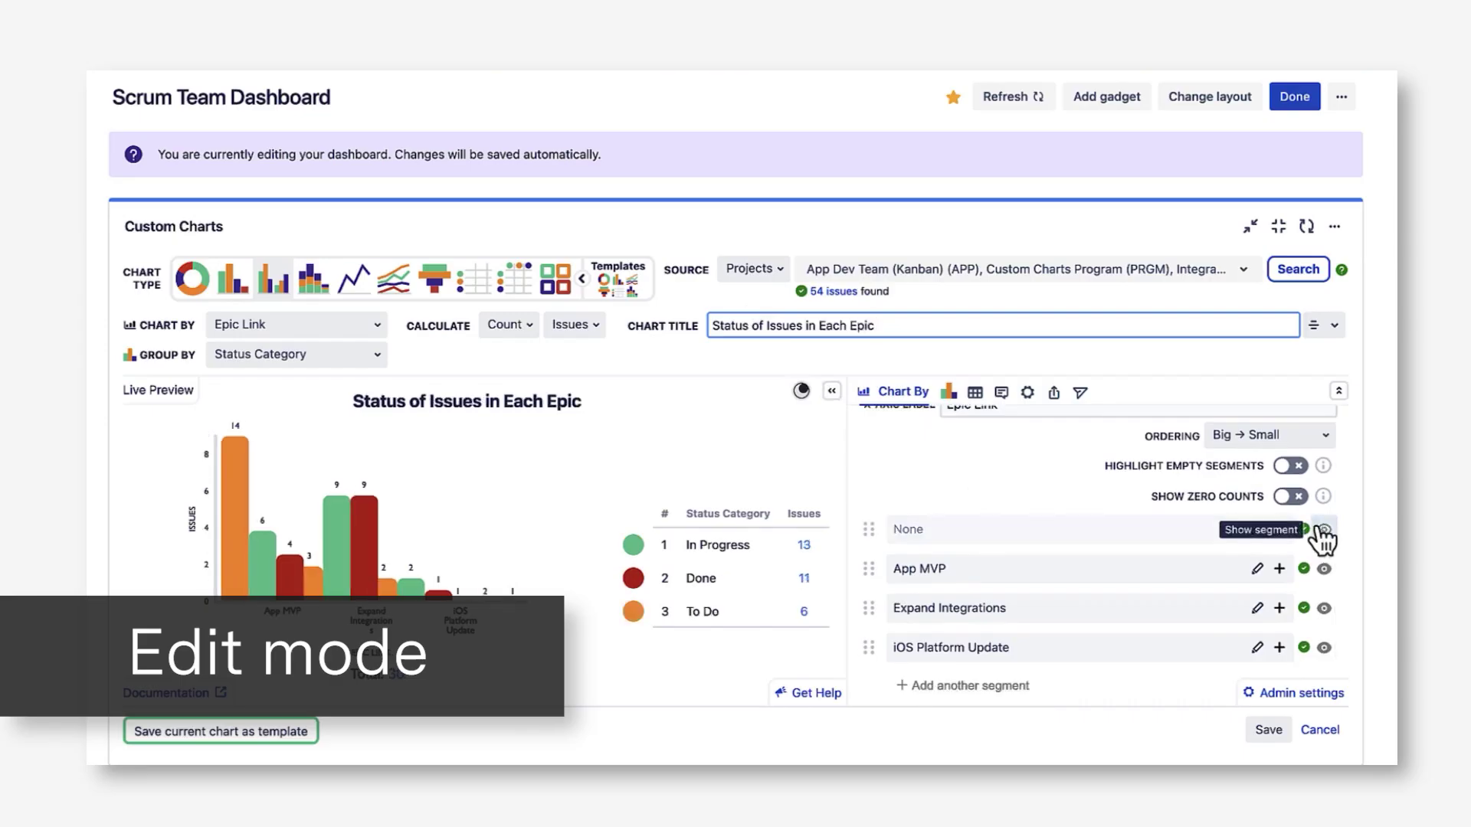
left_click(950, 393)
left_click_drag(870, 629, 874, 548)
Step: Colour the Done group light cyan and rename it 'Completed'
left_click(902, 551)
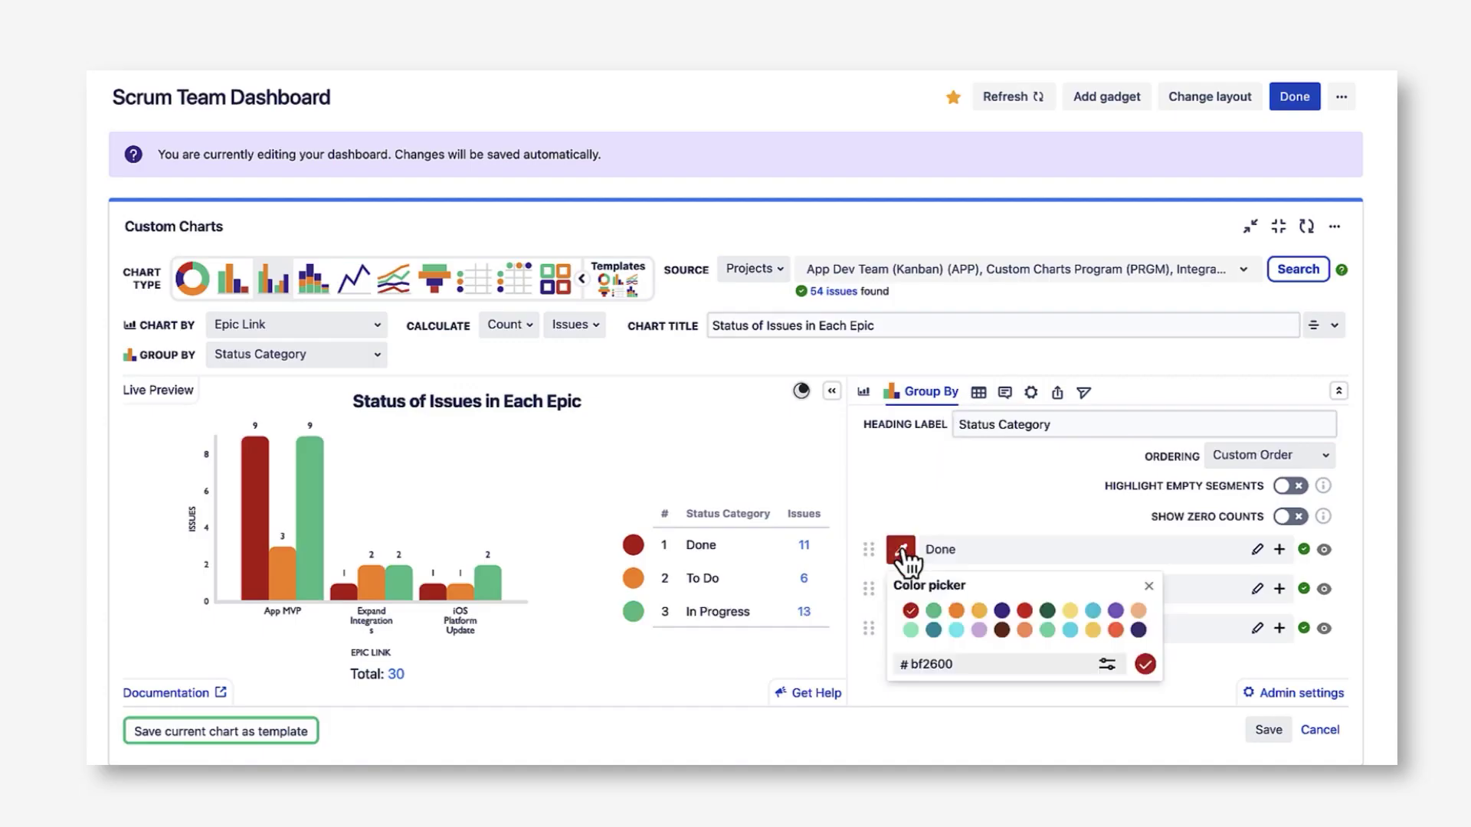
left_click(956, 629)
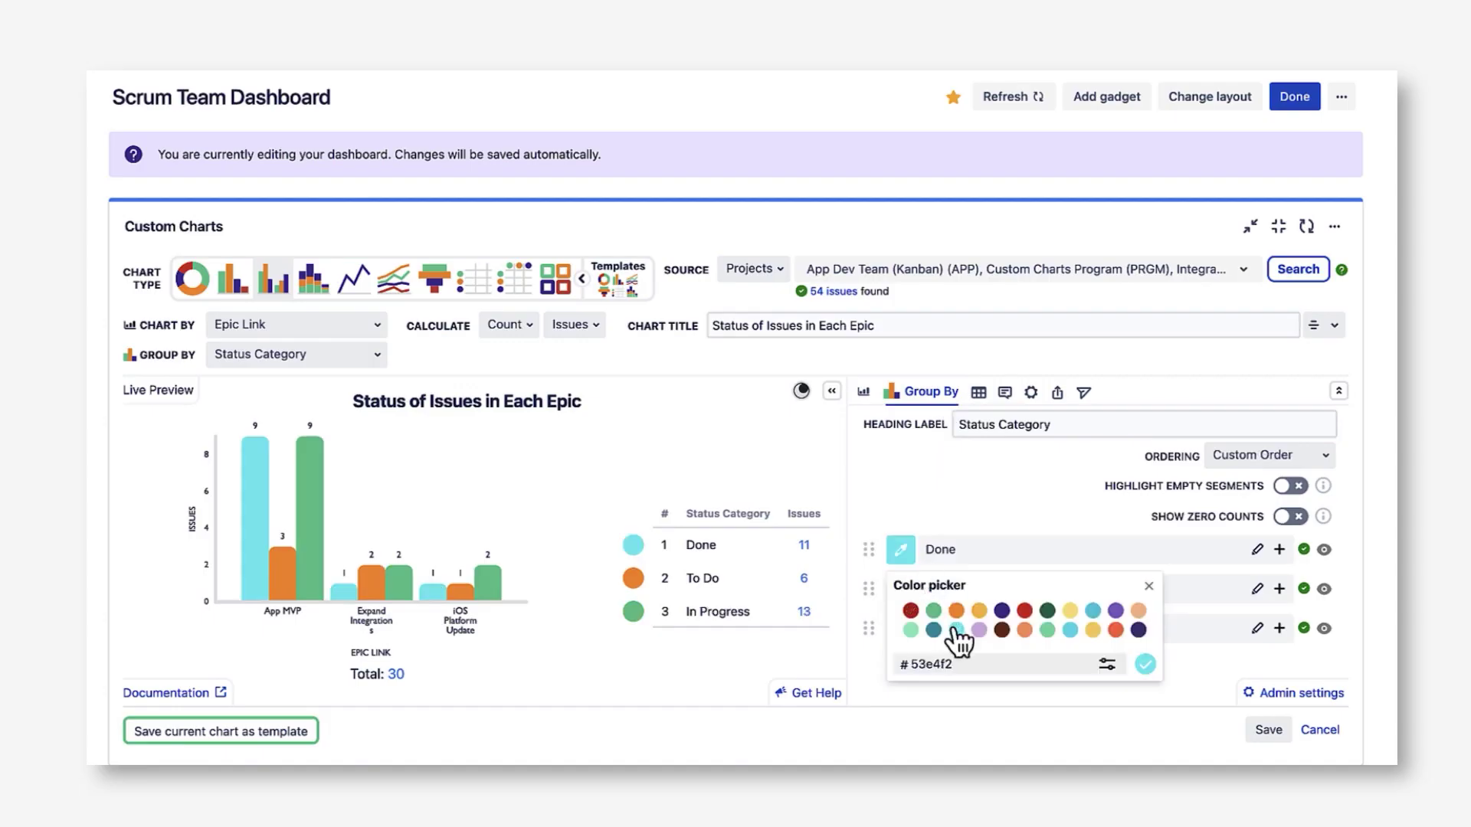
left_click(1056, 525)
left_click(1254, 549)
type("Completed")
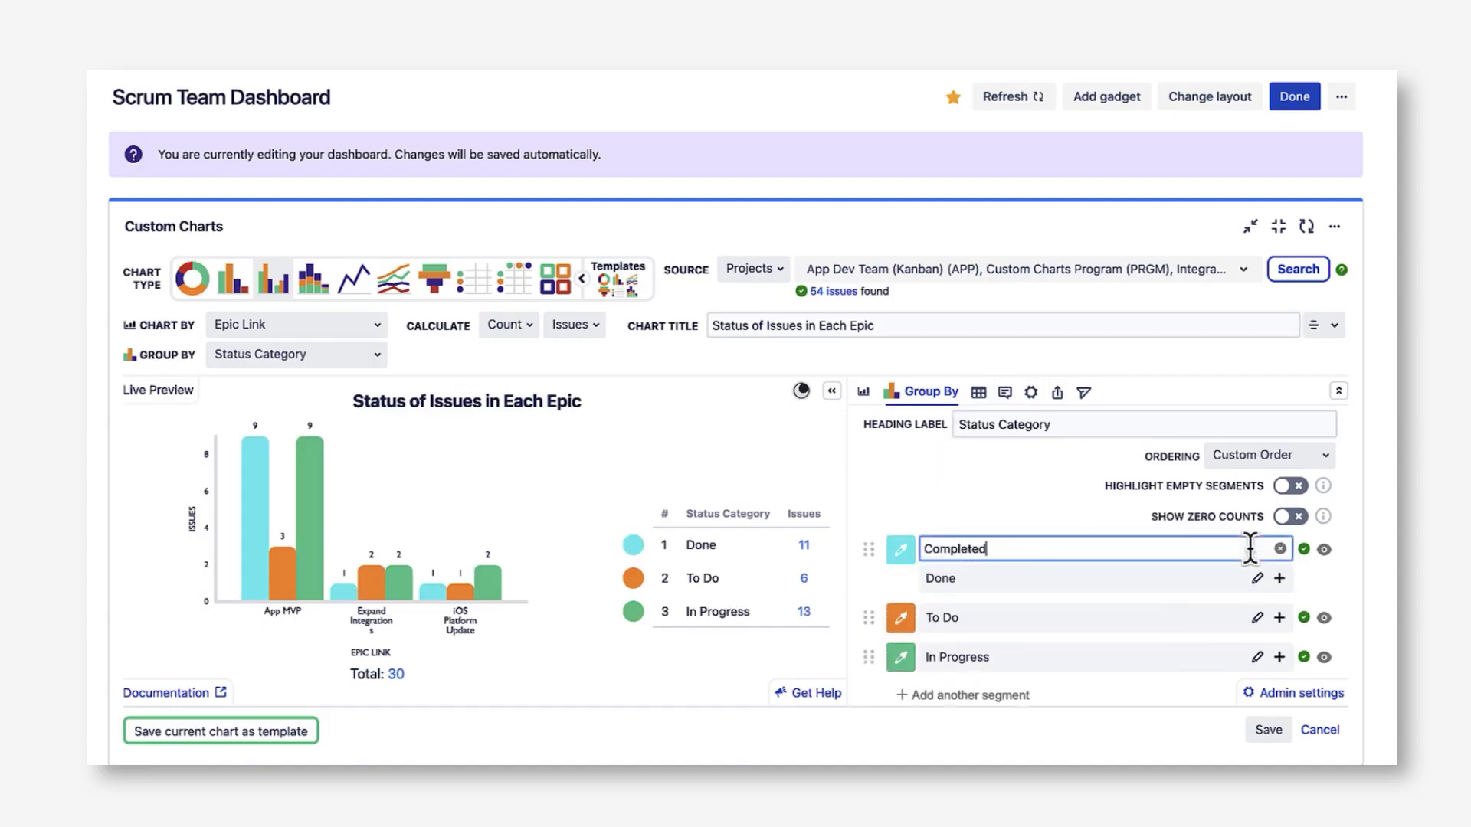
key("Return")
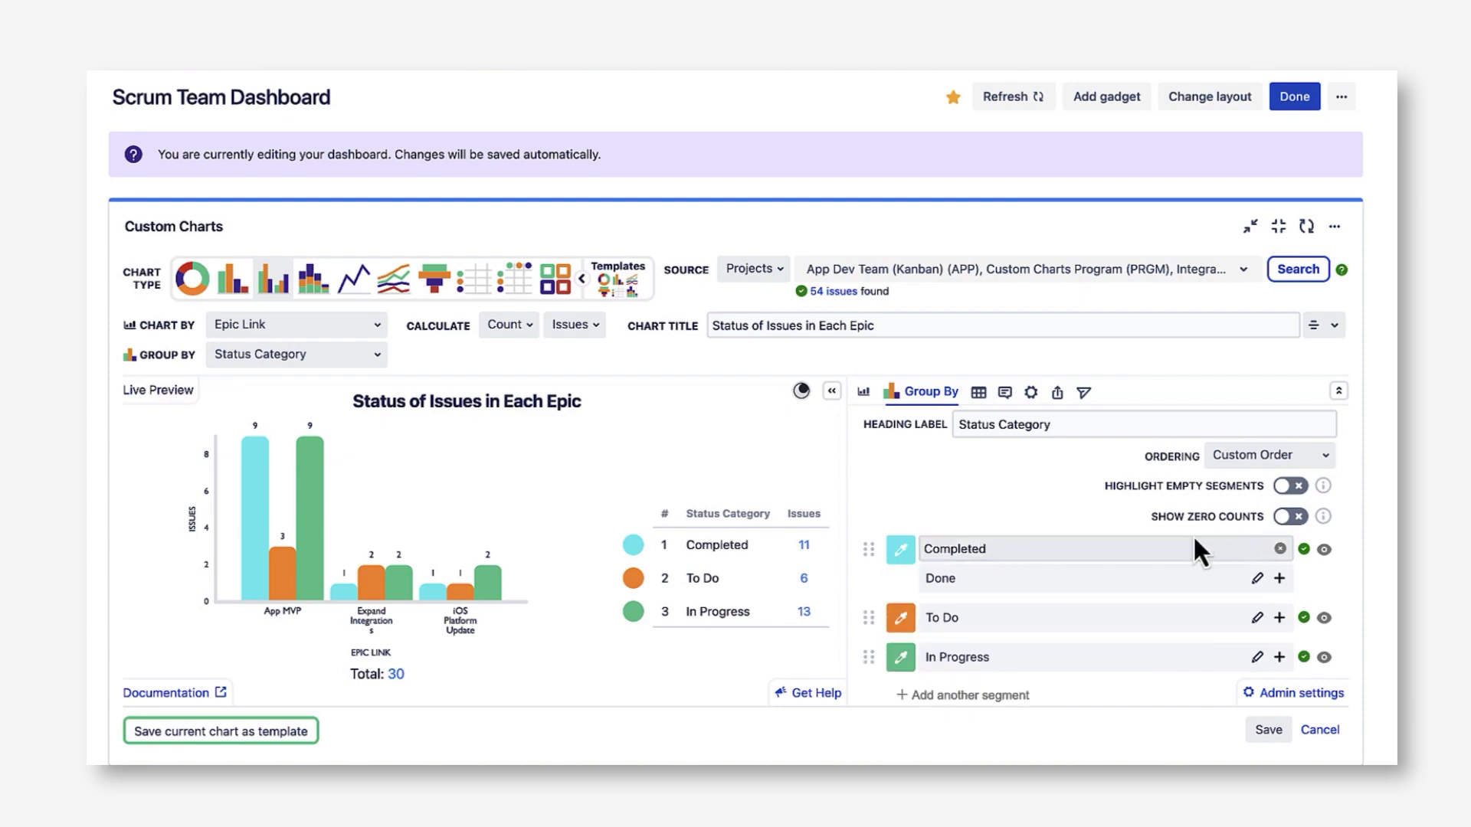
Step: Preview the chart in dark theme, return to light theme, and save it
left_click(802, 391)
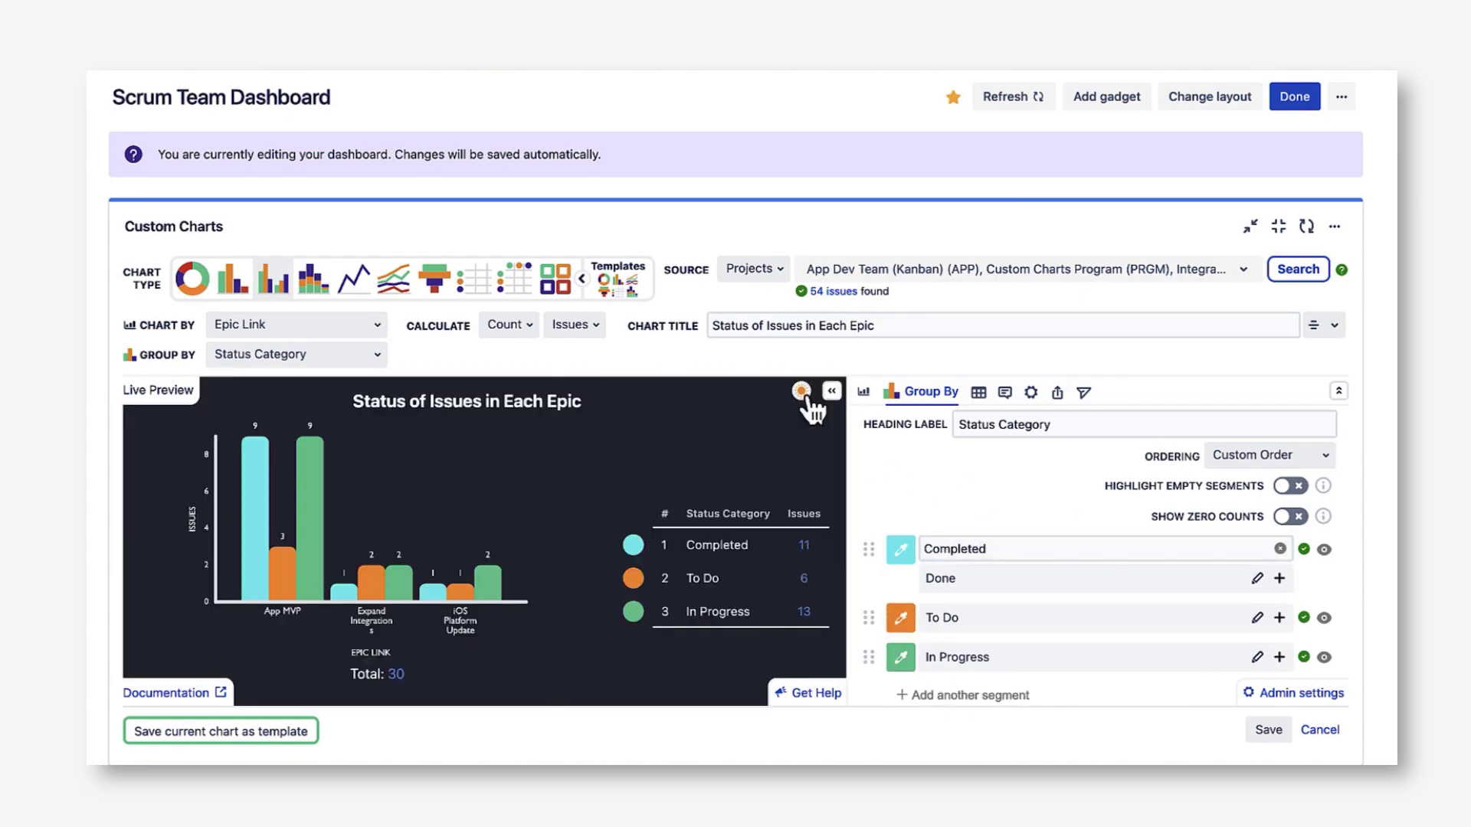
left_click(802, 391)
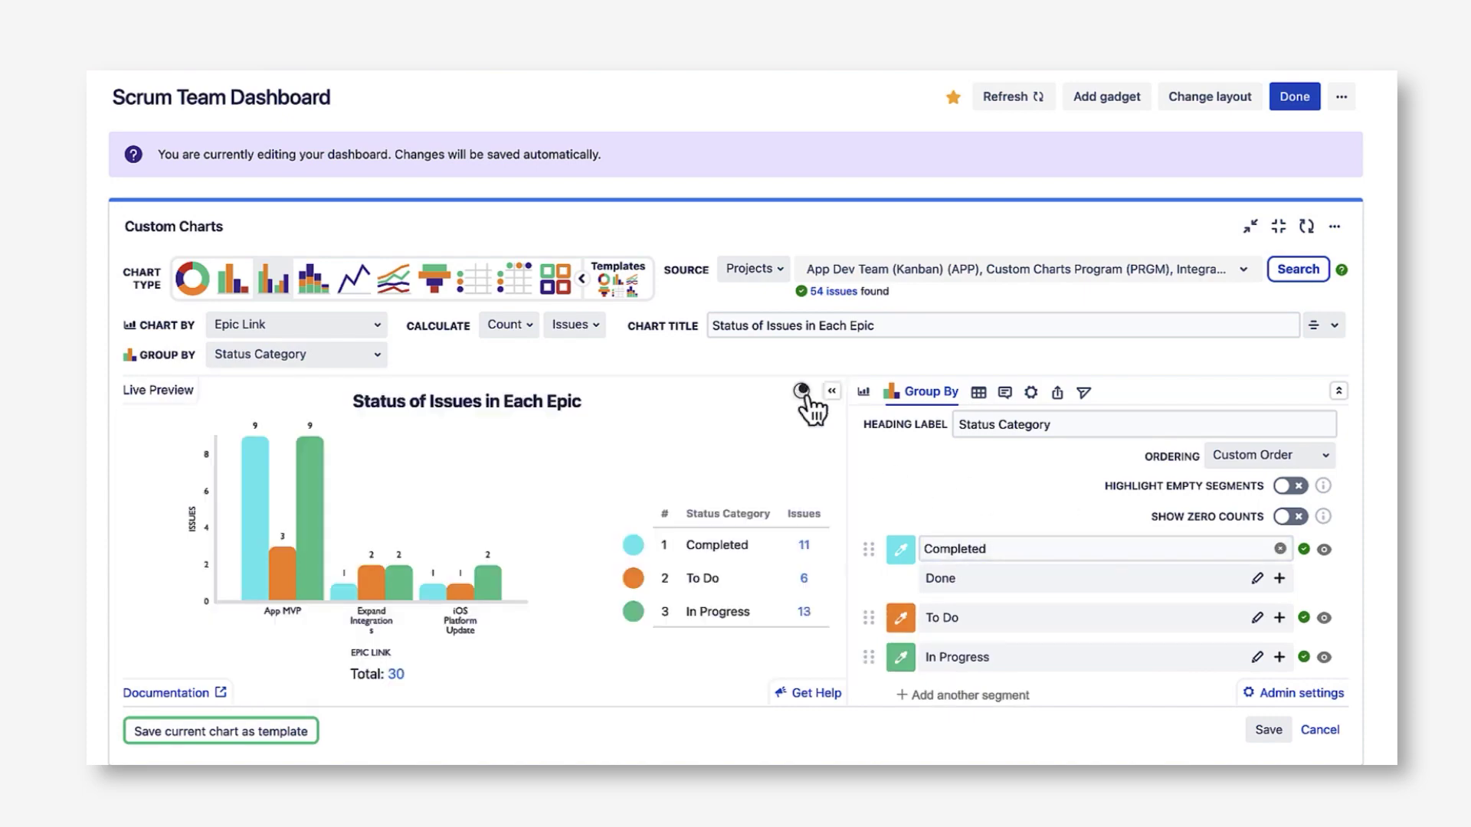
left_click(1268, 732)
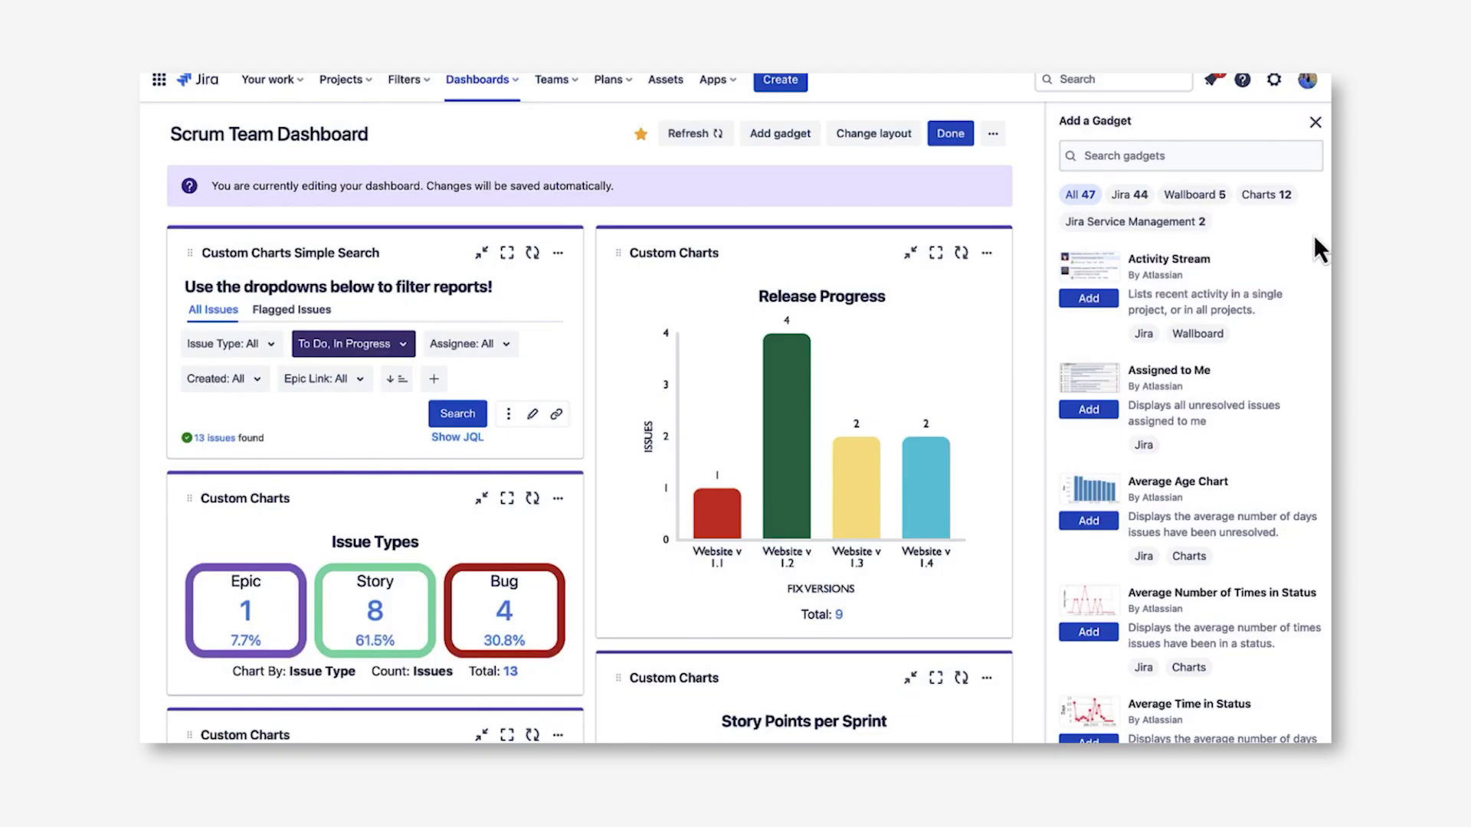
Step: Filter the gadget catalogue to Custom Charts gadgets, review them, then close the catalogue
left_click(1134, 156)
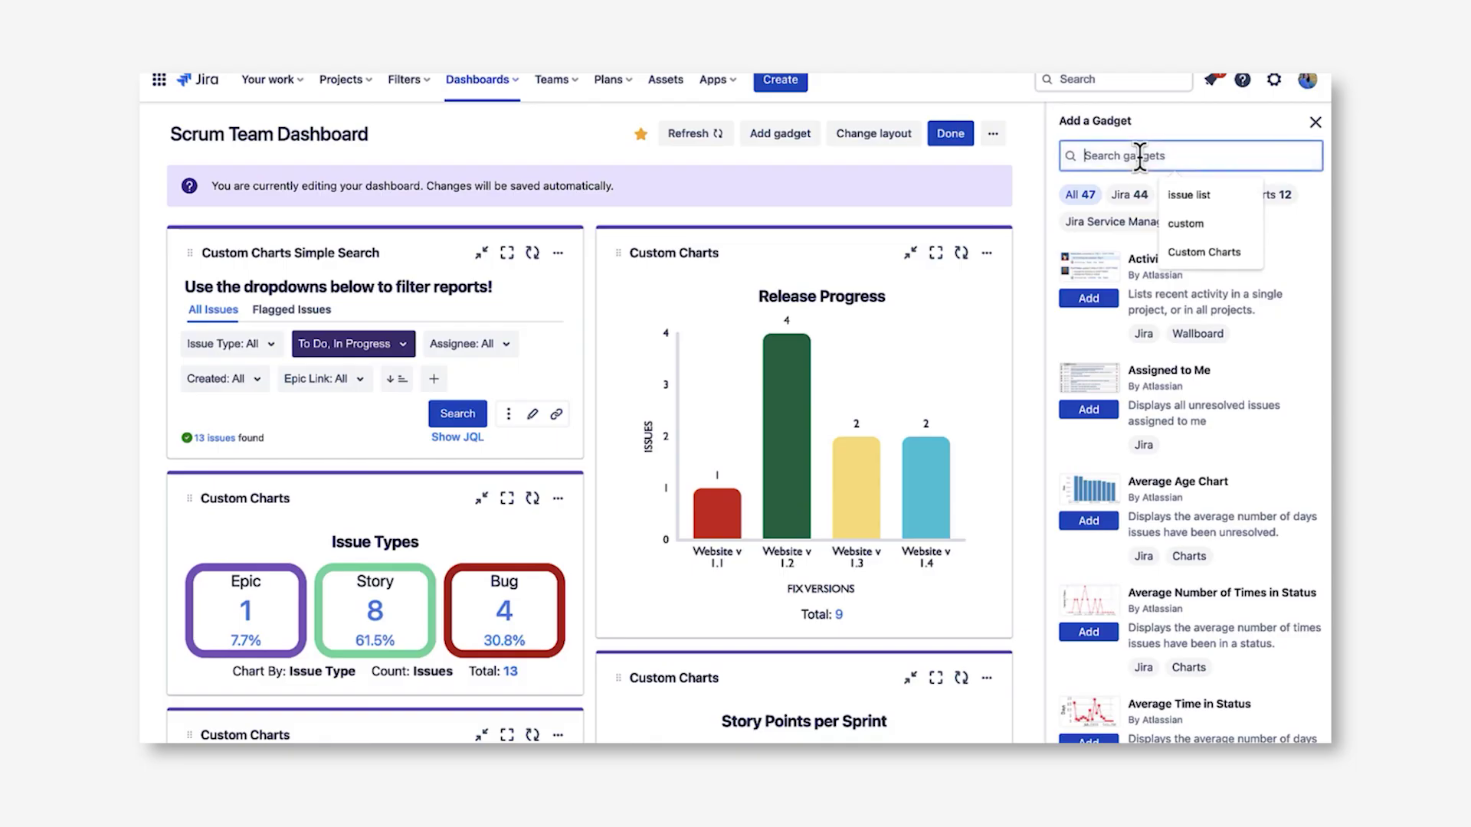
type("Custom Charts")
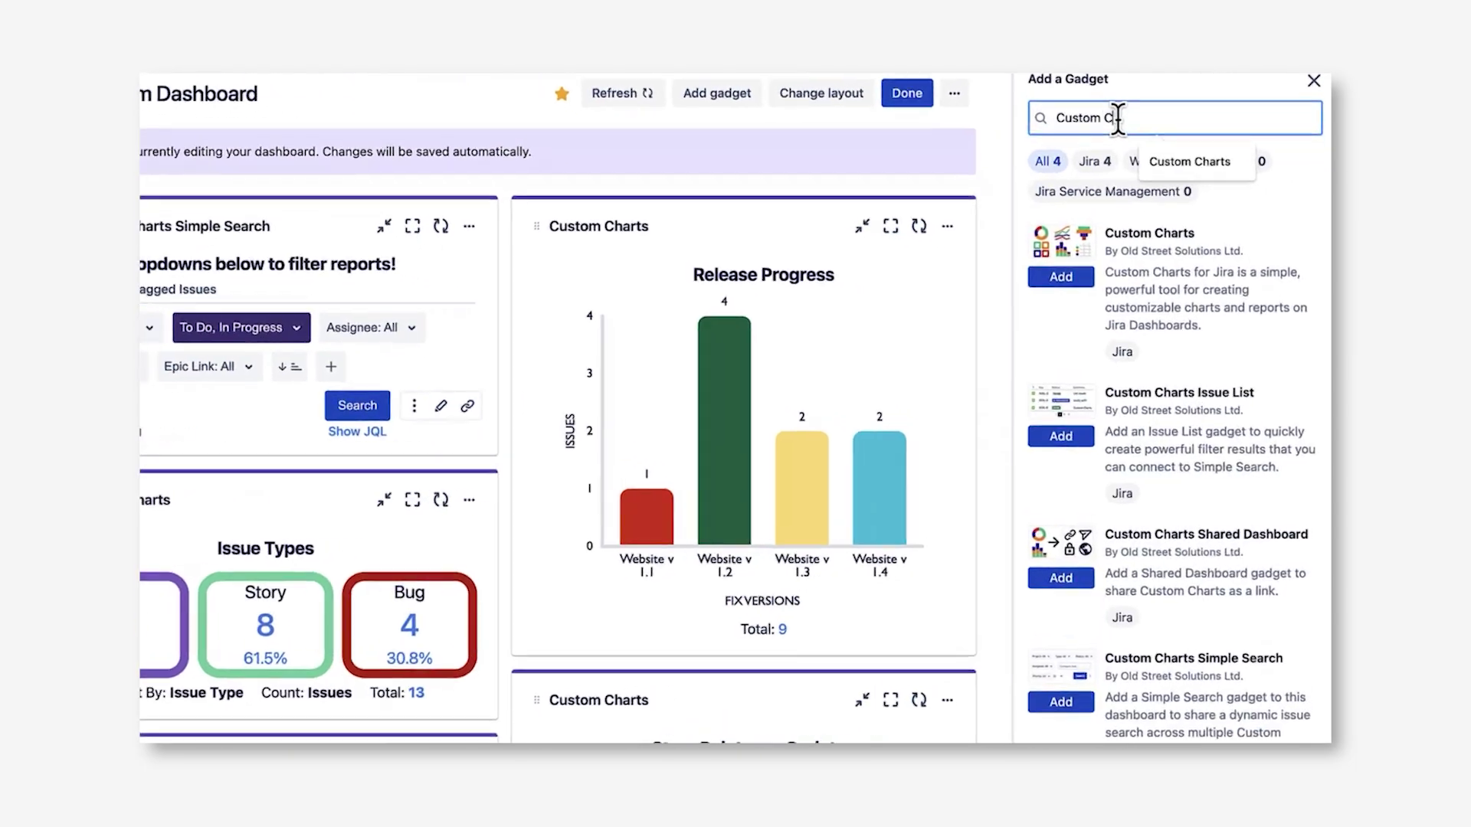
left_click(1189, 161)
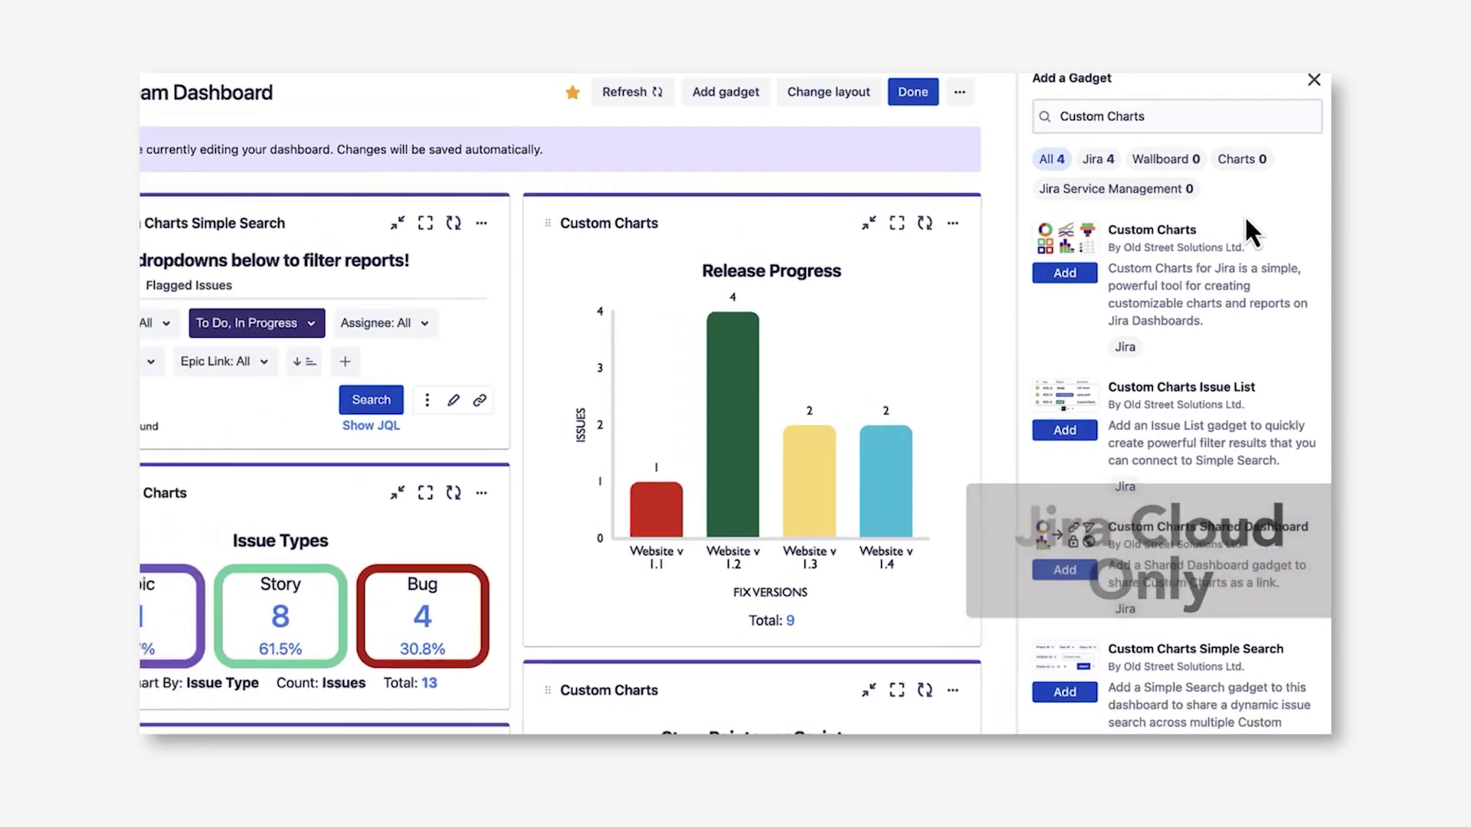
left_click(1311, 136)
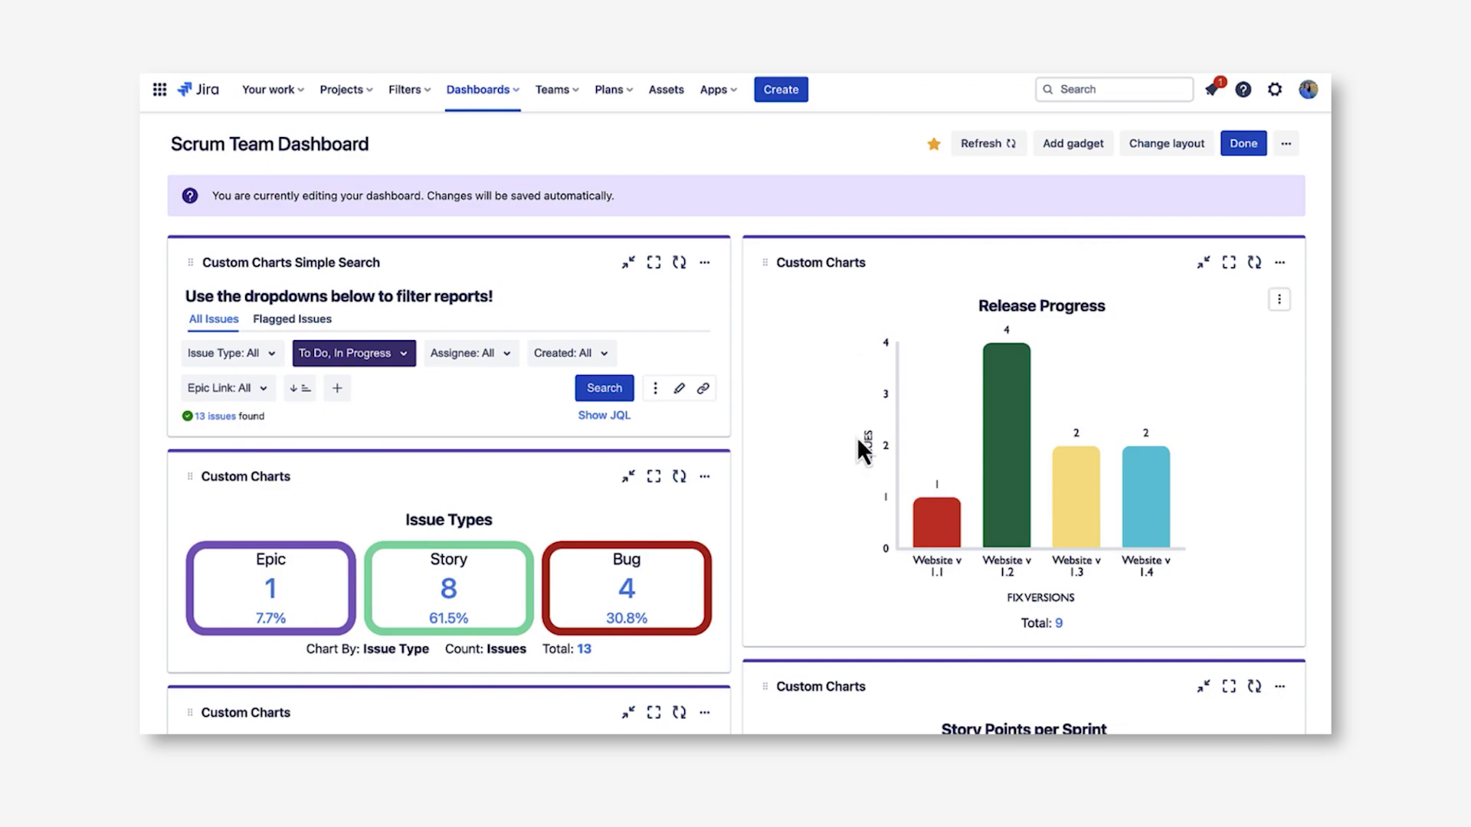
Step: Scroll down the Scrum Team Dashboard to the Story Points per Sprint and status gadgets
scroll(856, 436, "down", 3)
scroll(856, 436, "down", 4)
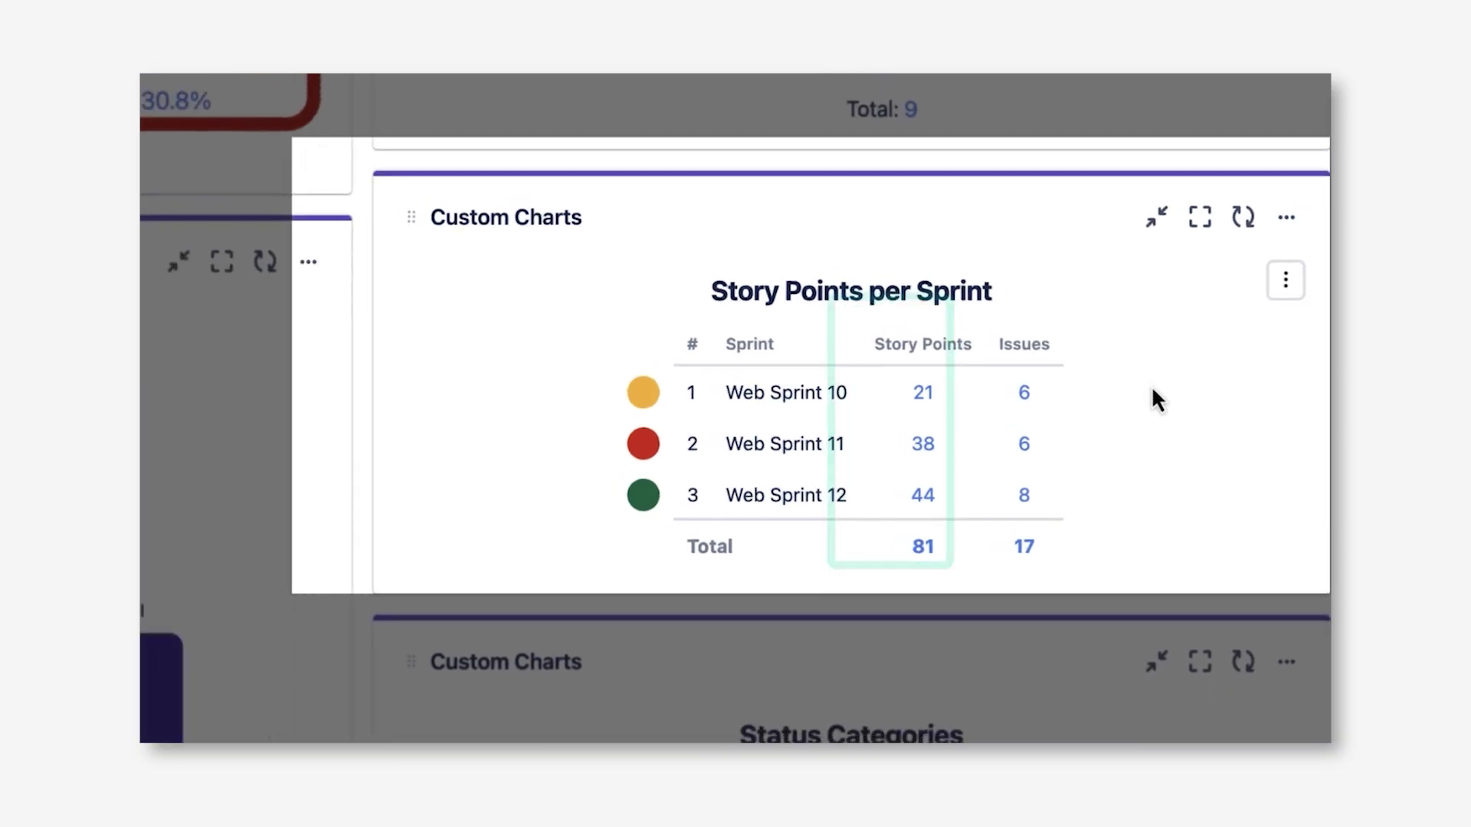
scroll(1200, 414, "down", 5)
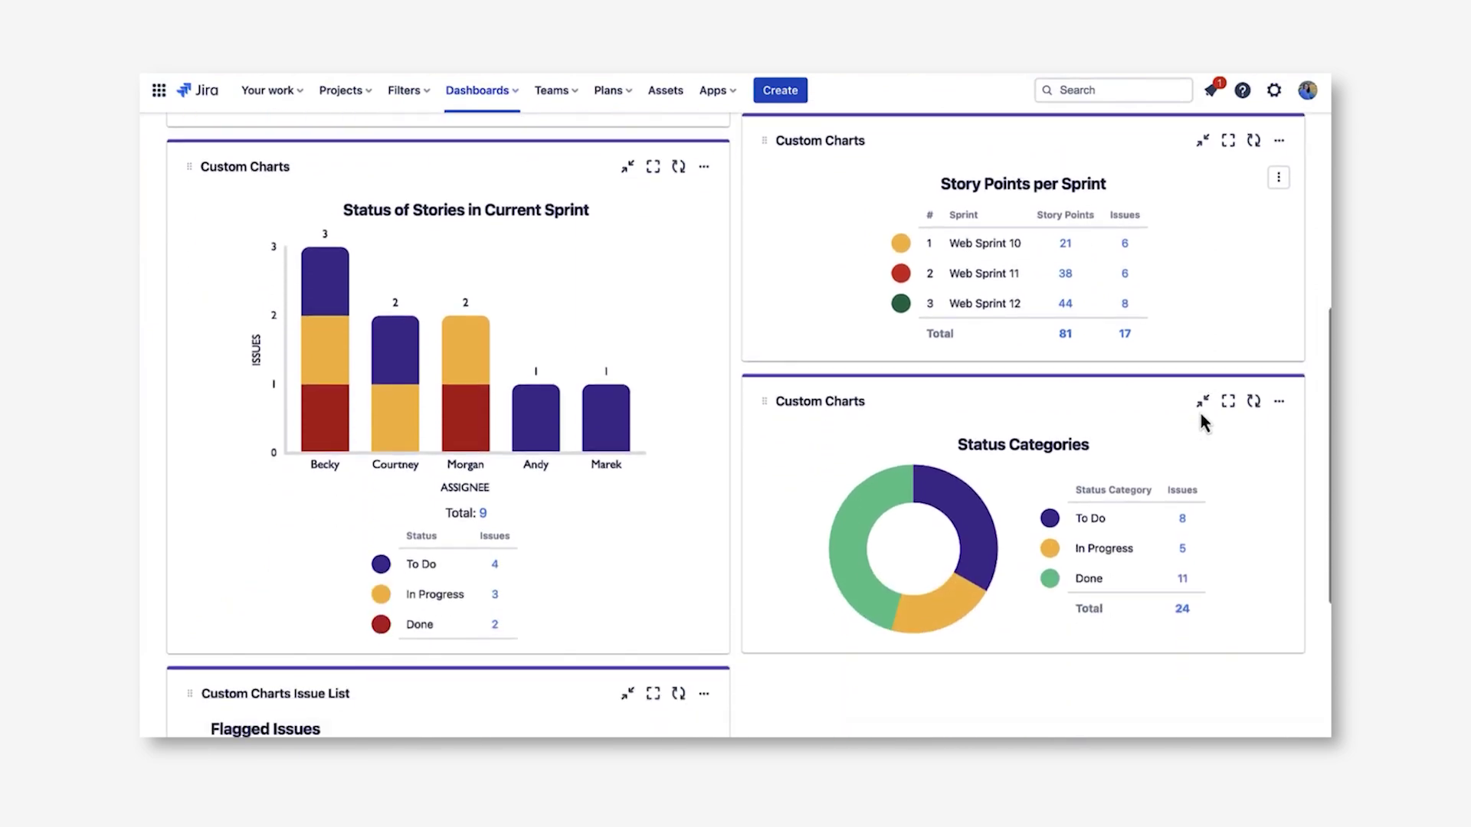
Step: Add Created and Due date columns to the Flagged Issues list
scroll(935, 459, "down", 3)
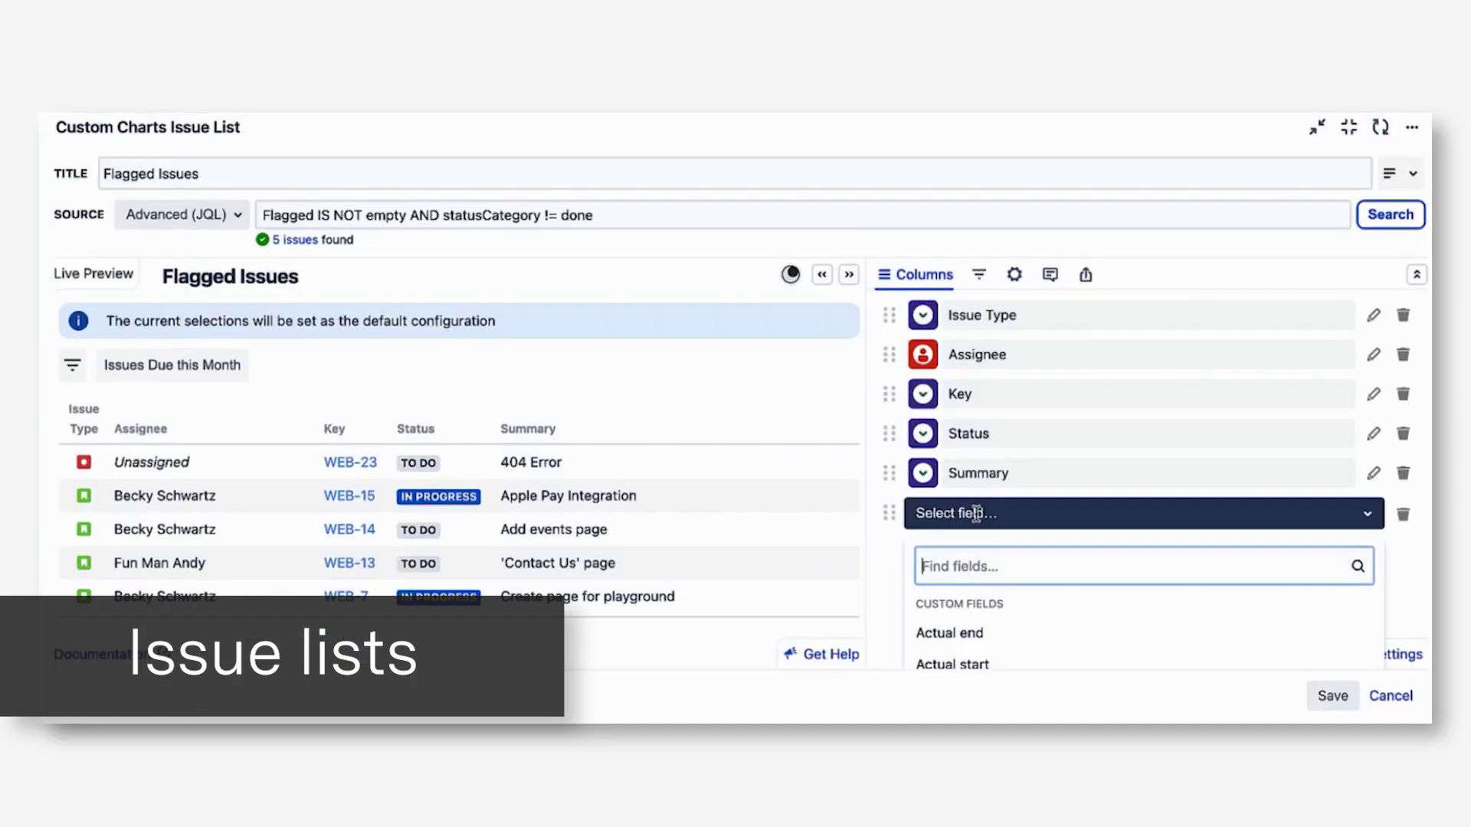
type("Created")
left_click(960, 635)
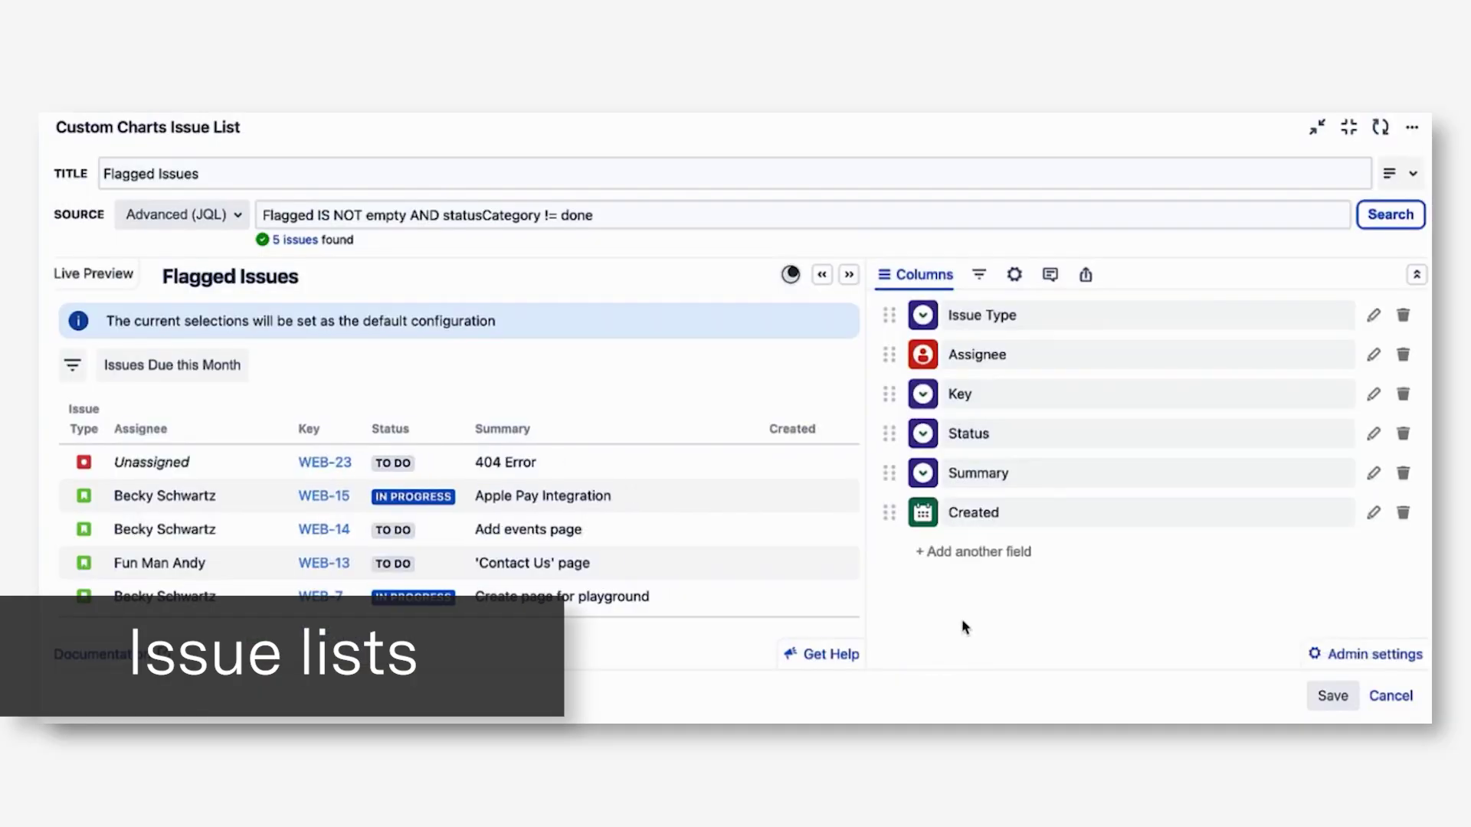
left_click(975, 551)
left_click(975, 557)
type("Du")
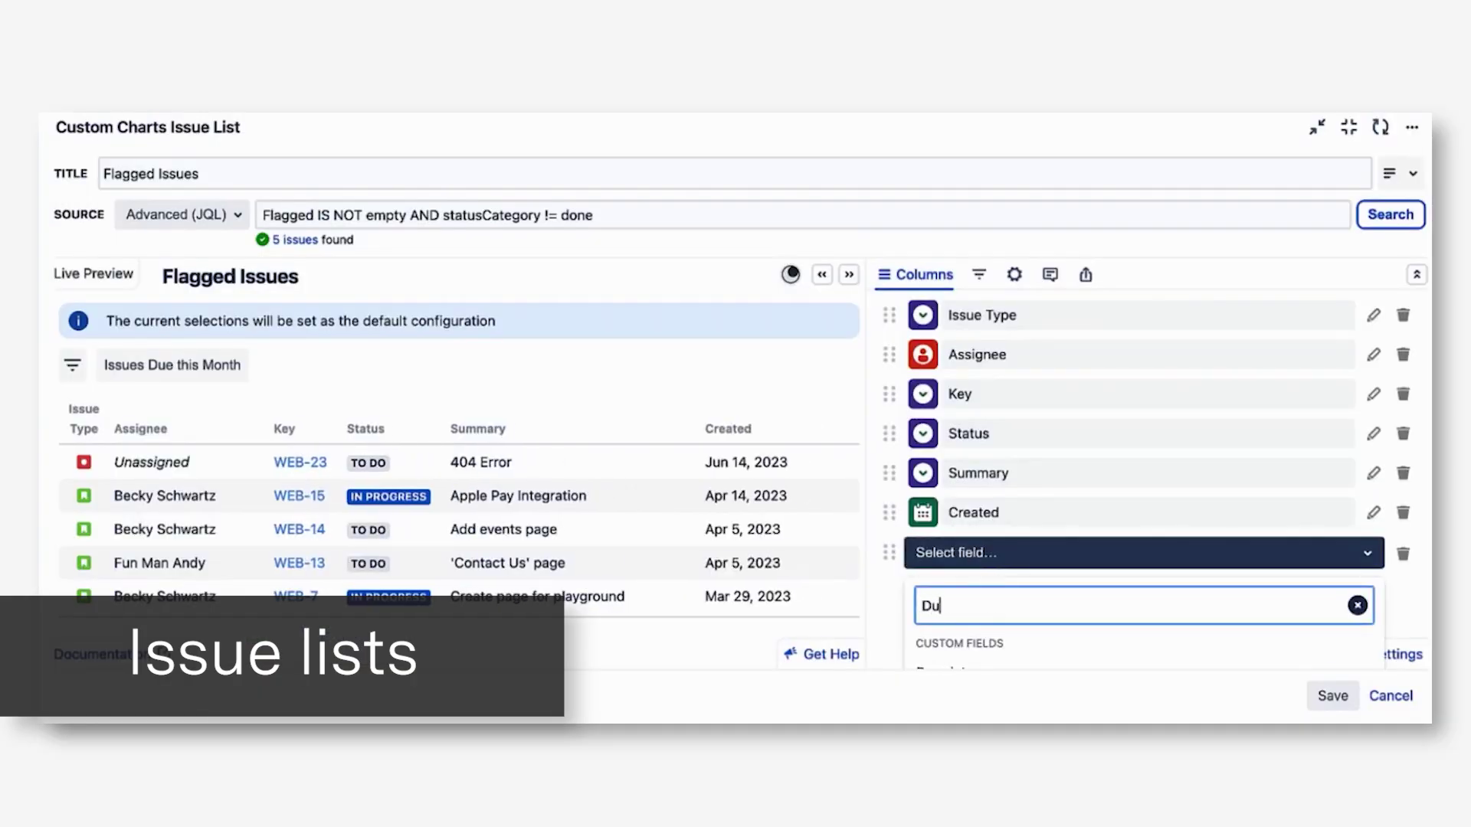
type("e date")
left_click(963, 635)
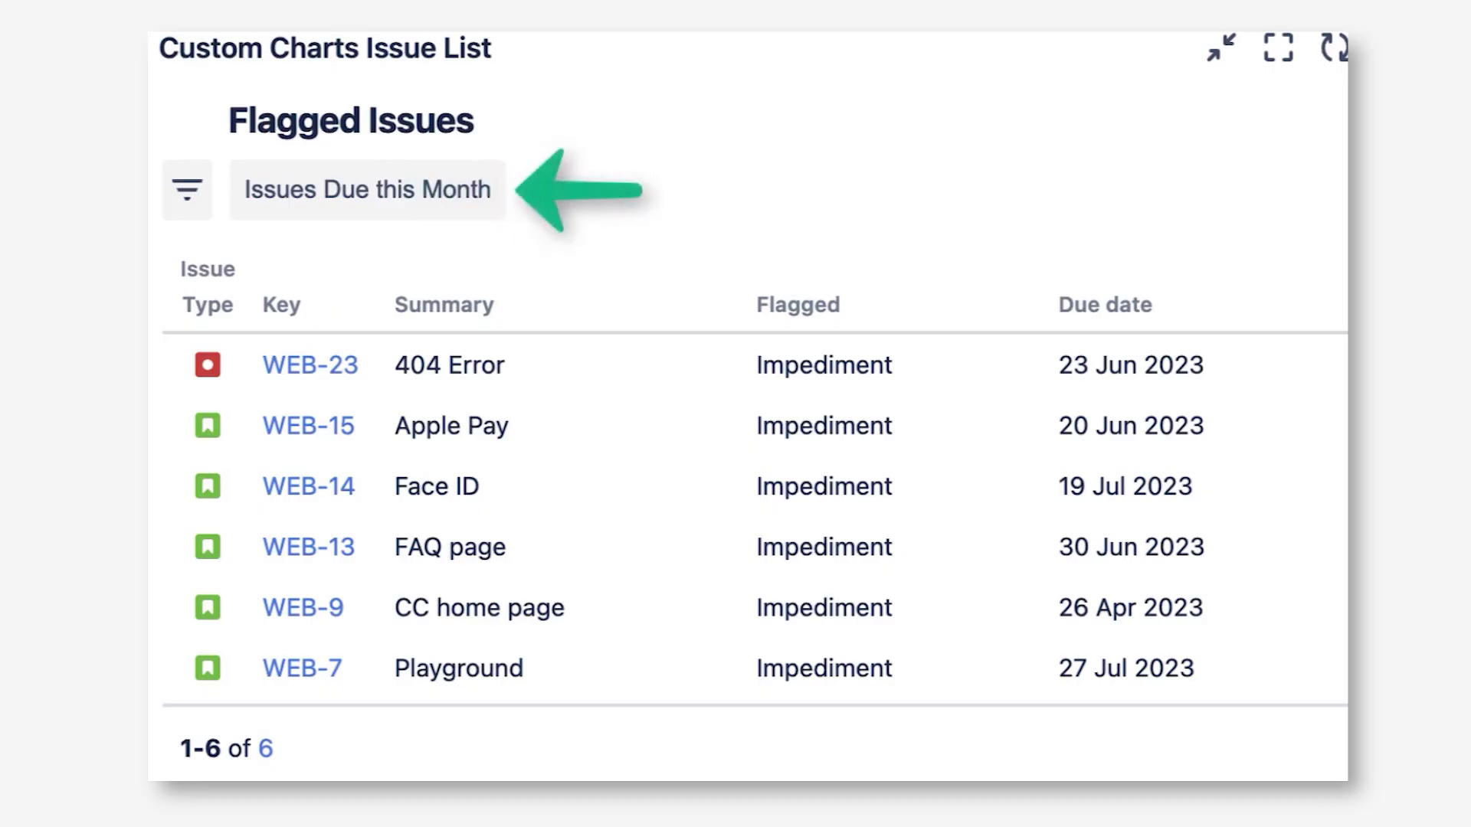
left_click(405, 191)
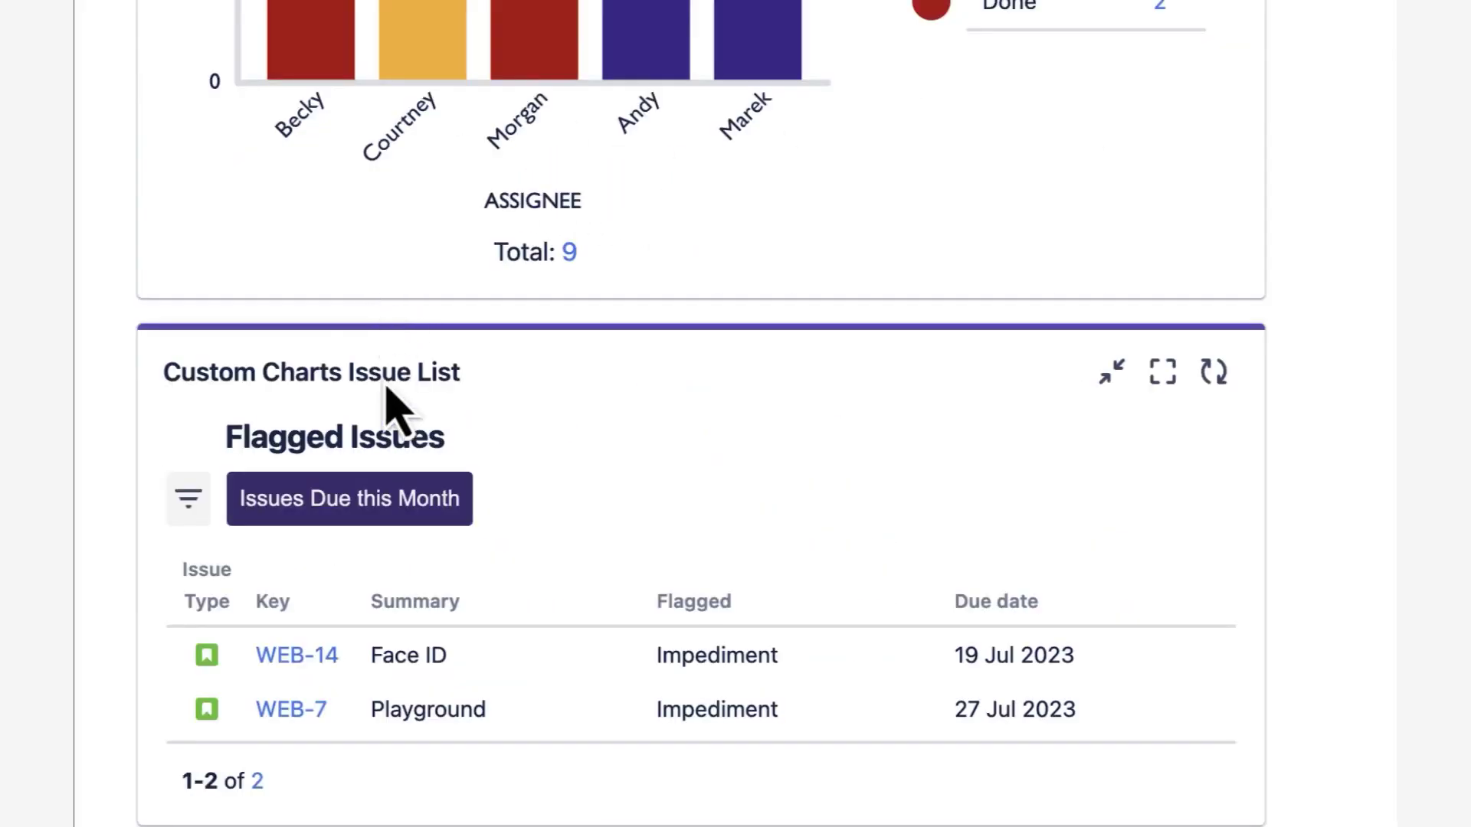
left_click(387, 502)
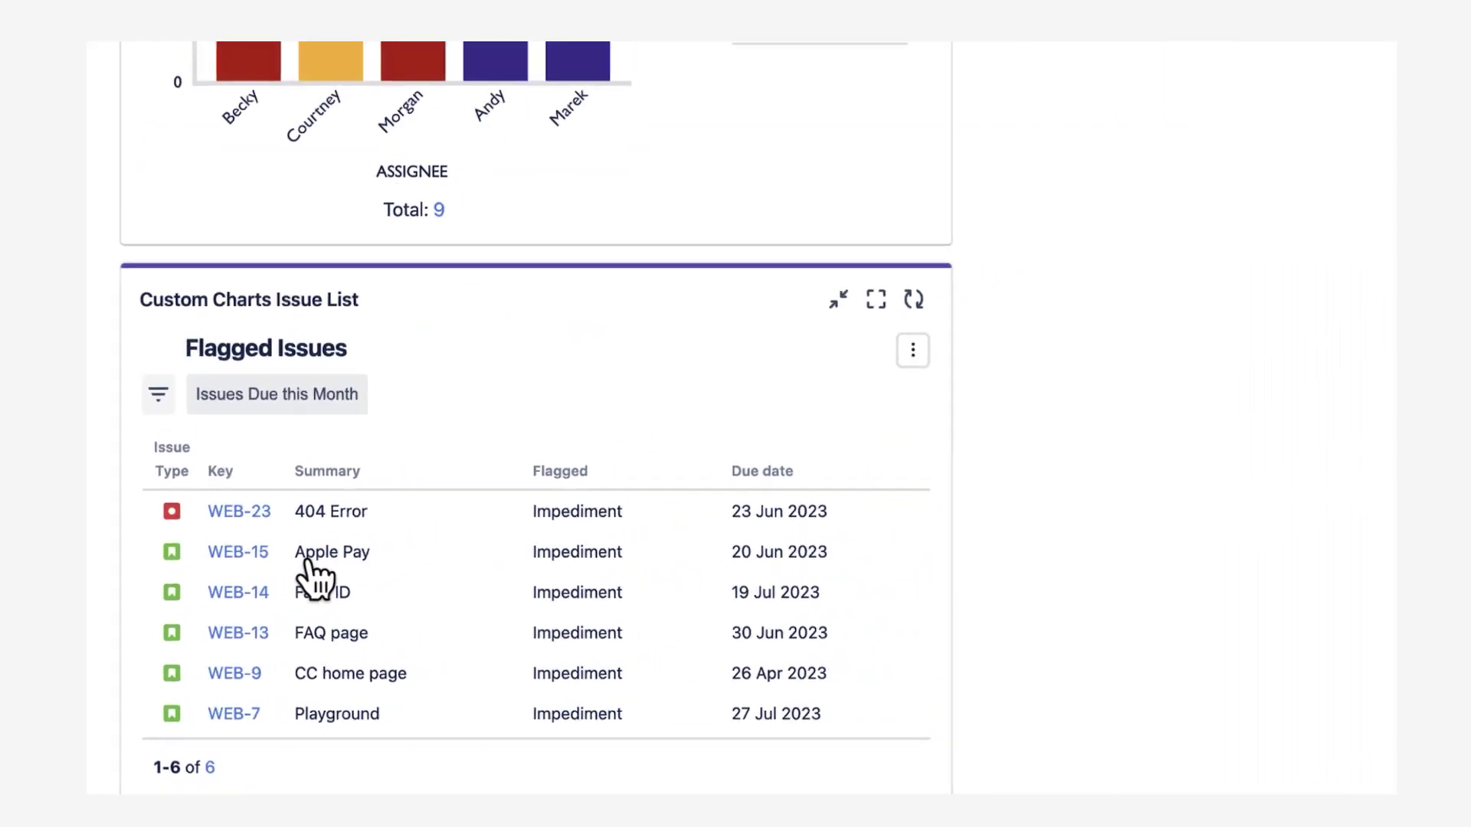
scroll(401, 499, "up", 10)
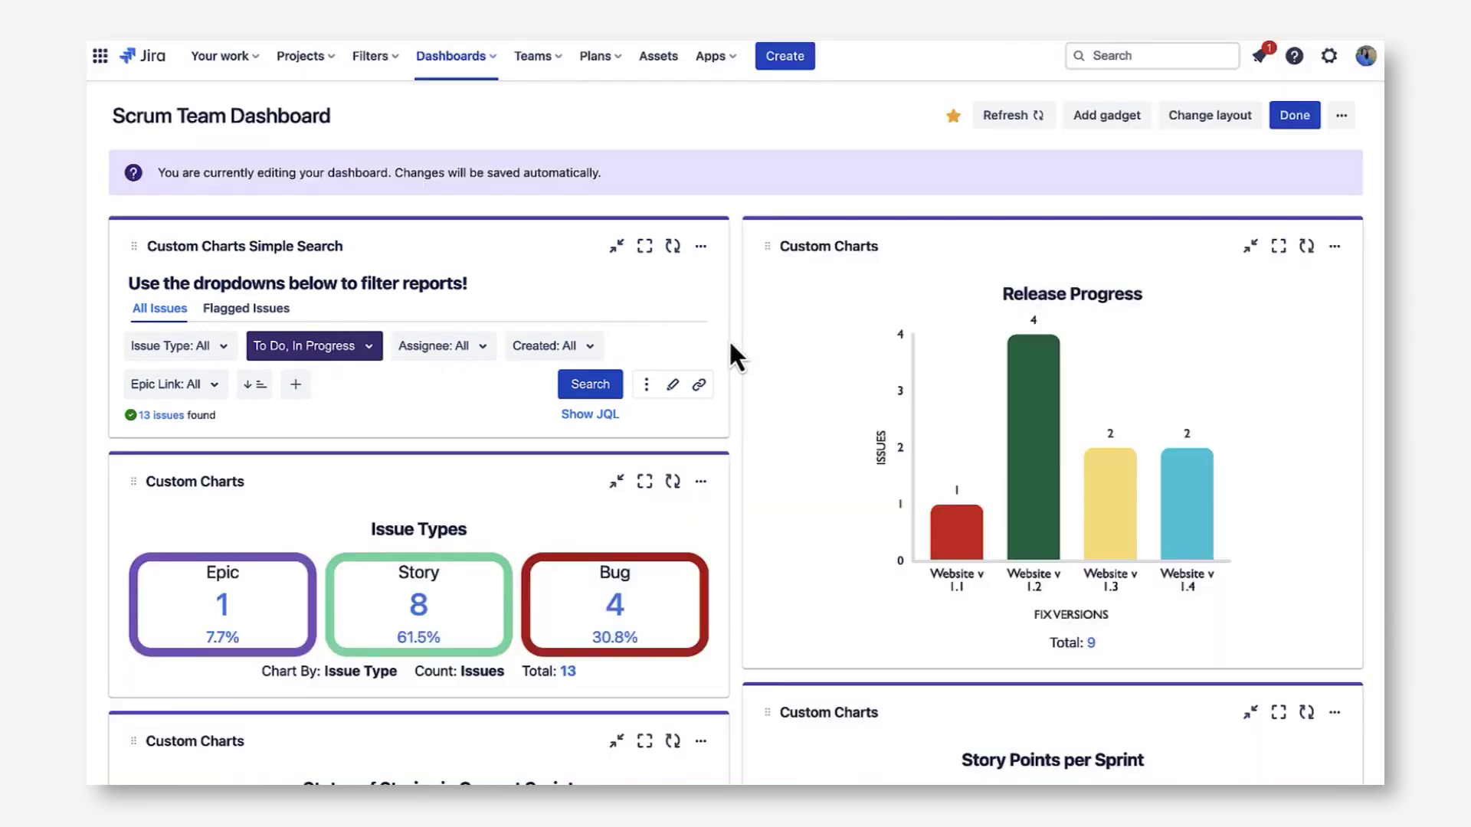
Step: Reveal Simple Search's connected charts and clear its Status filter so all 24 issues flow through
left_click(700, 384)
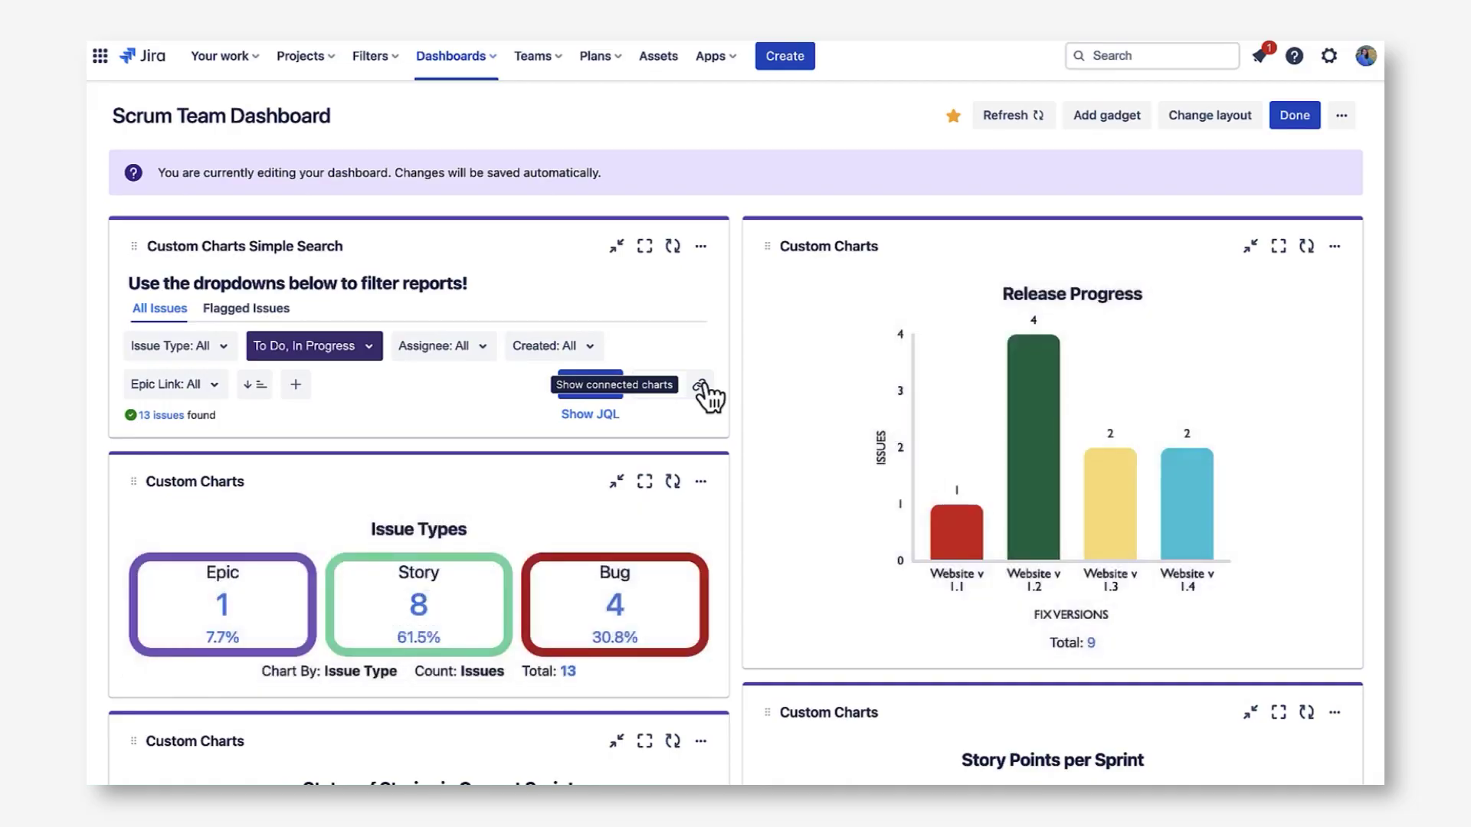
left_click(372, 351)
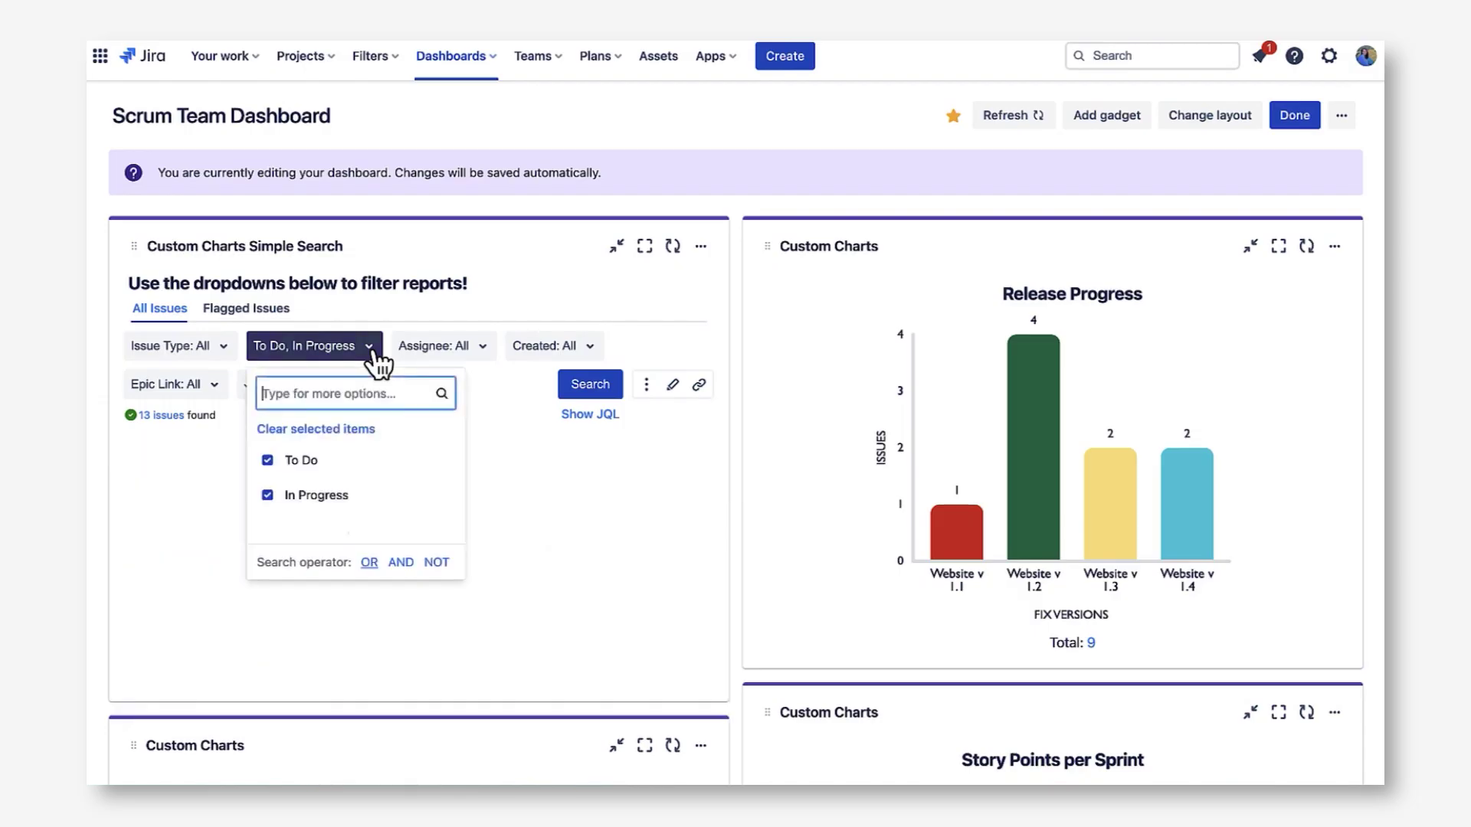
left_click(350, 430)
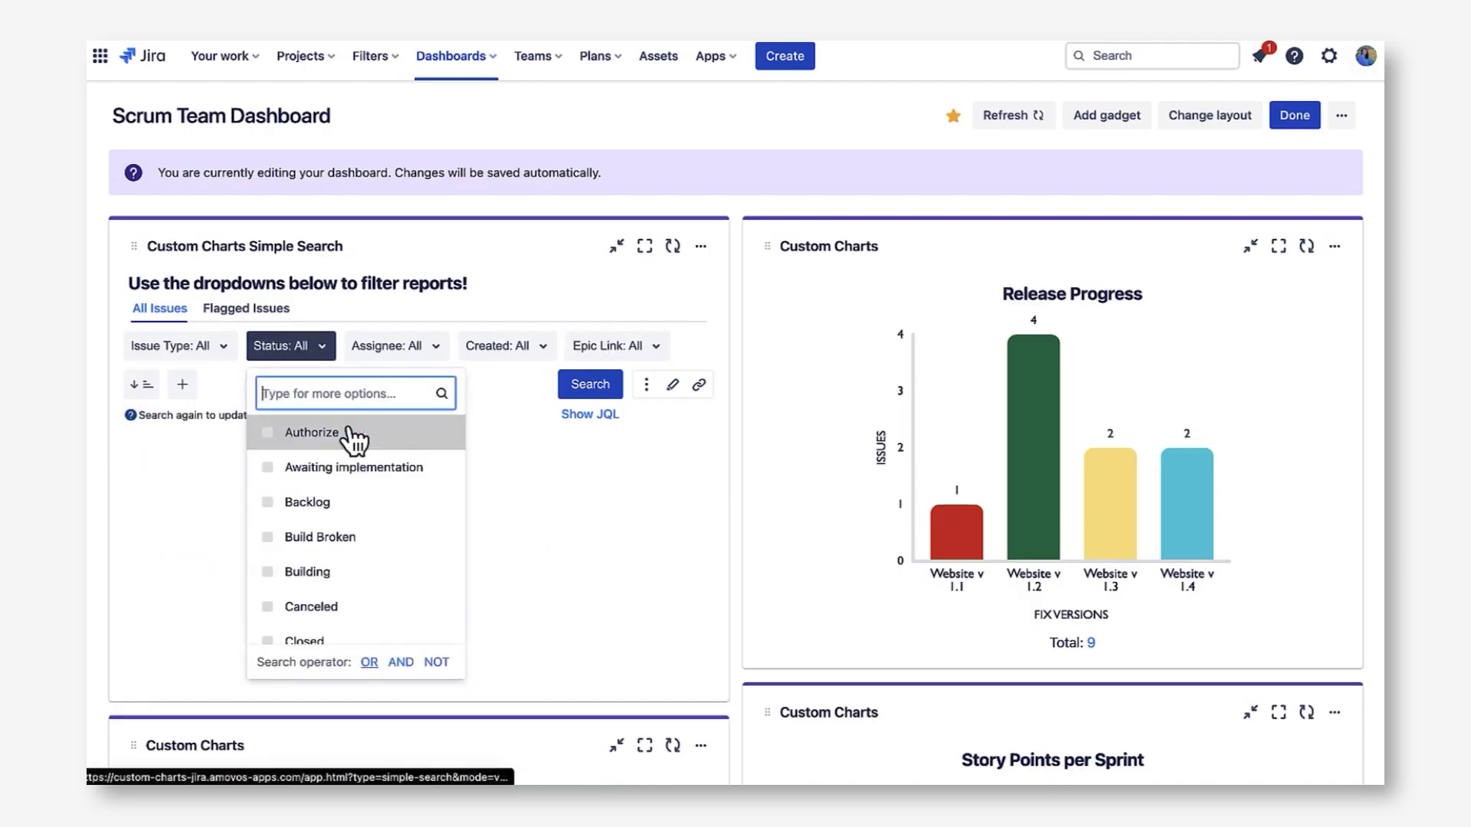
left_click(615, 490)
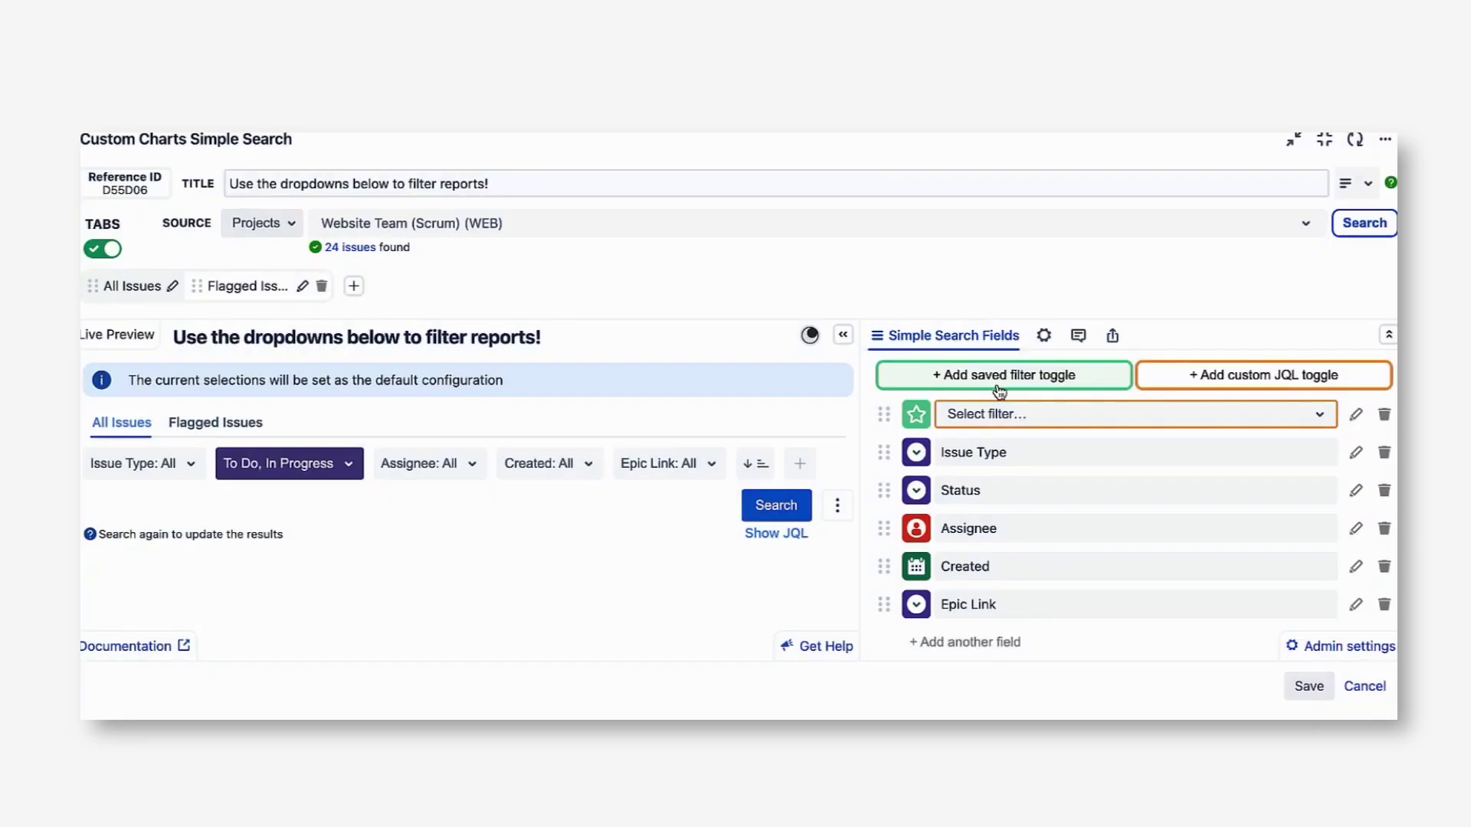
left_click(995, 413)
Step: Add an Open Scrum Team Issues toggle and a 'High Priority Issues' toggle for Priority=High
scroll(1011, 566, "down", 3)
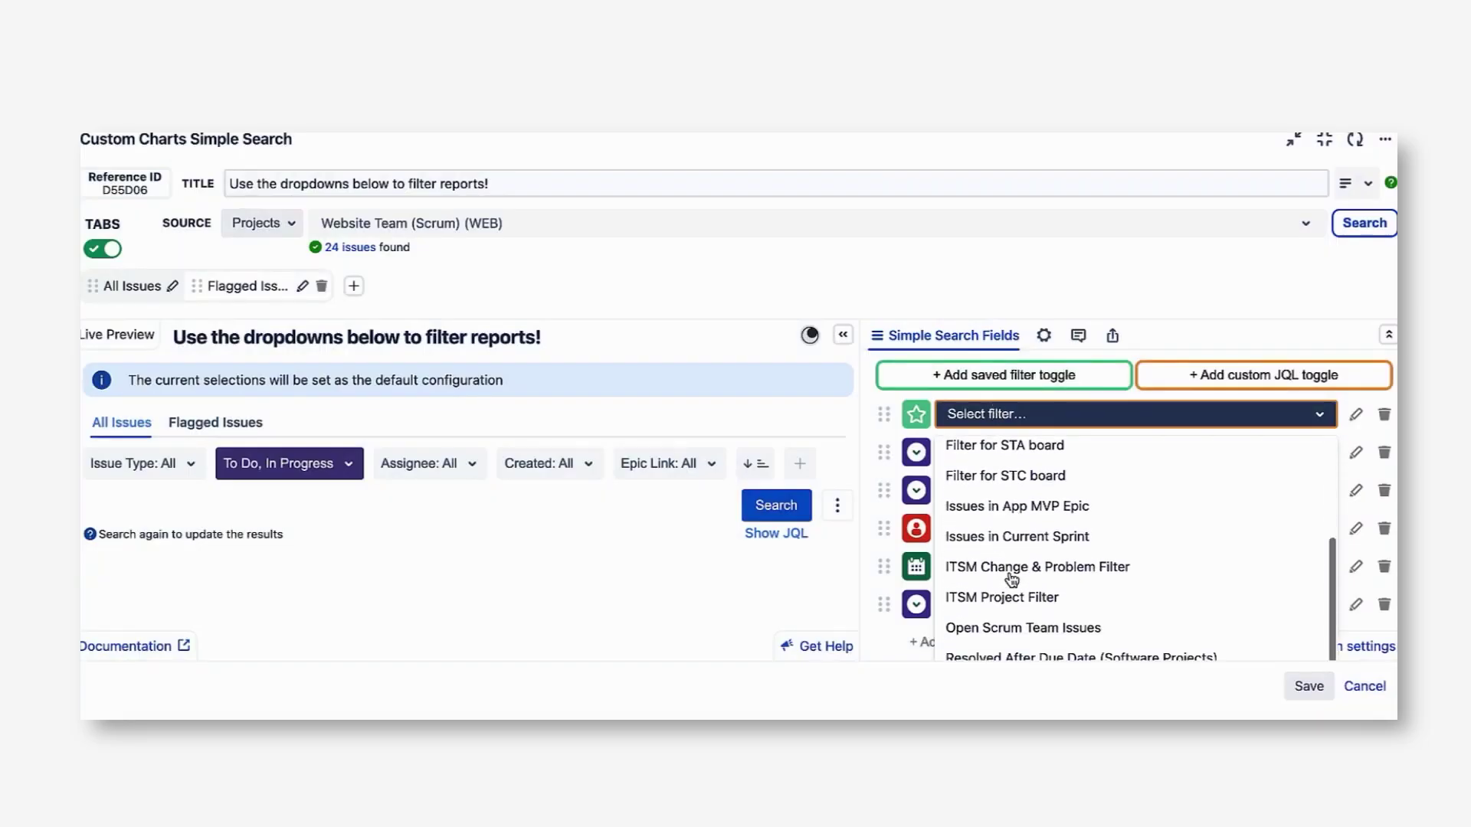
left_click(1009, 627)
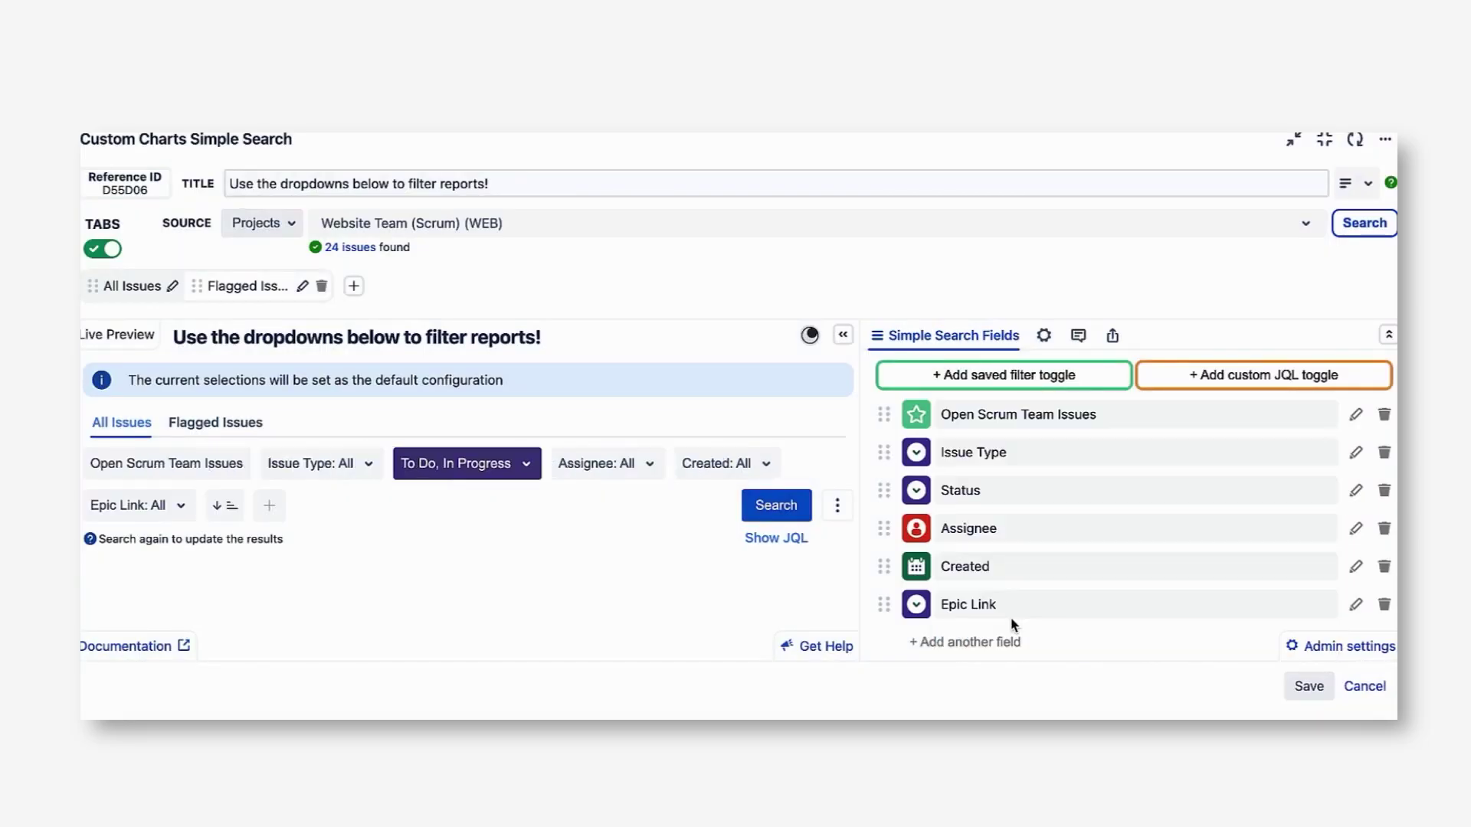
left_click(1220, 388)
left_click(996, 461)
type("Pri")
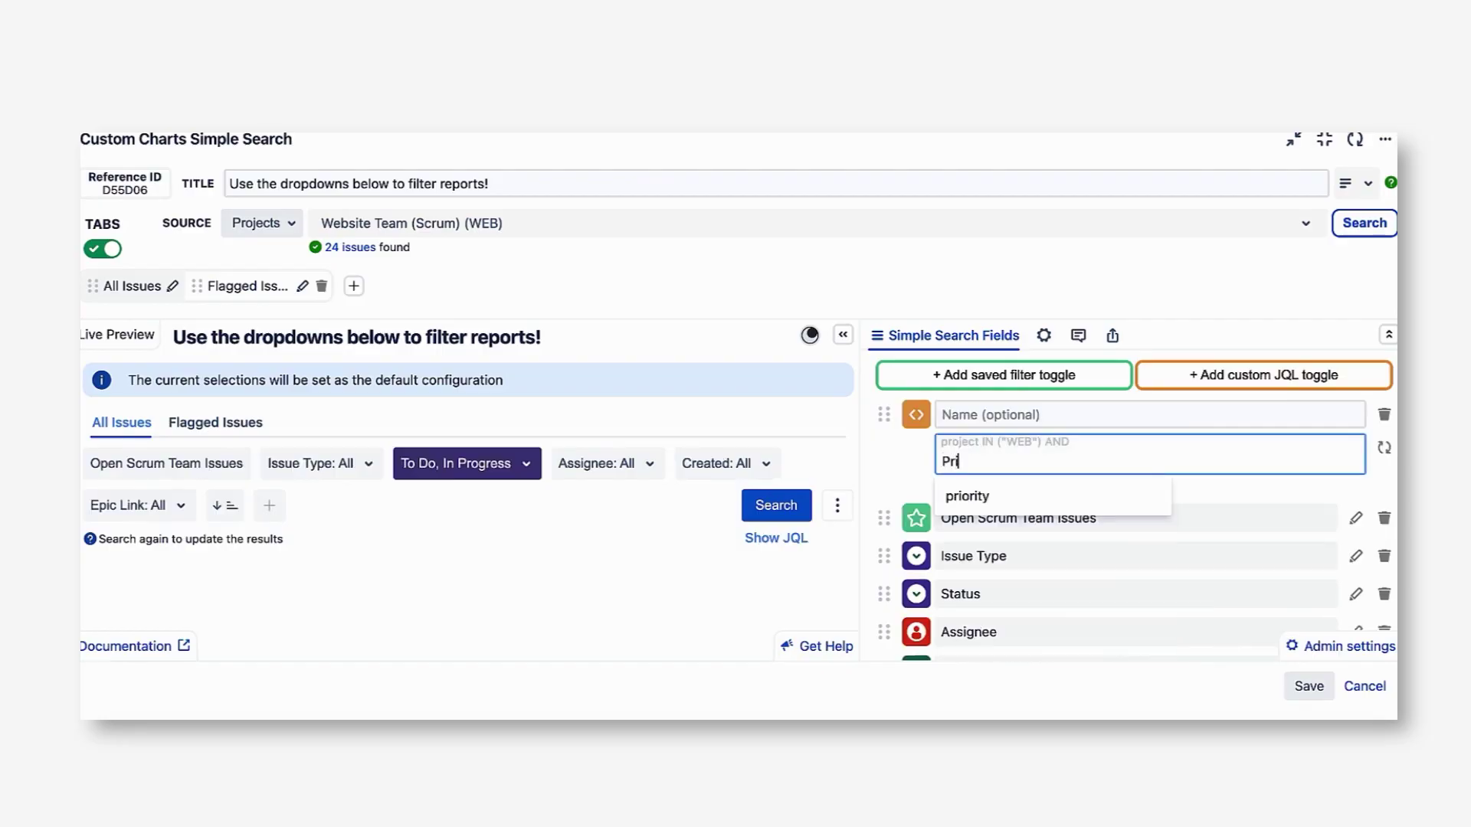
type("ority=High")
left_click(1005, 415)
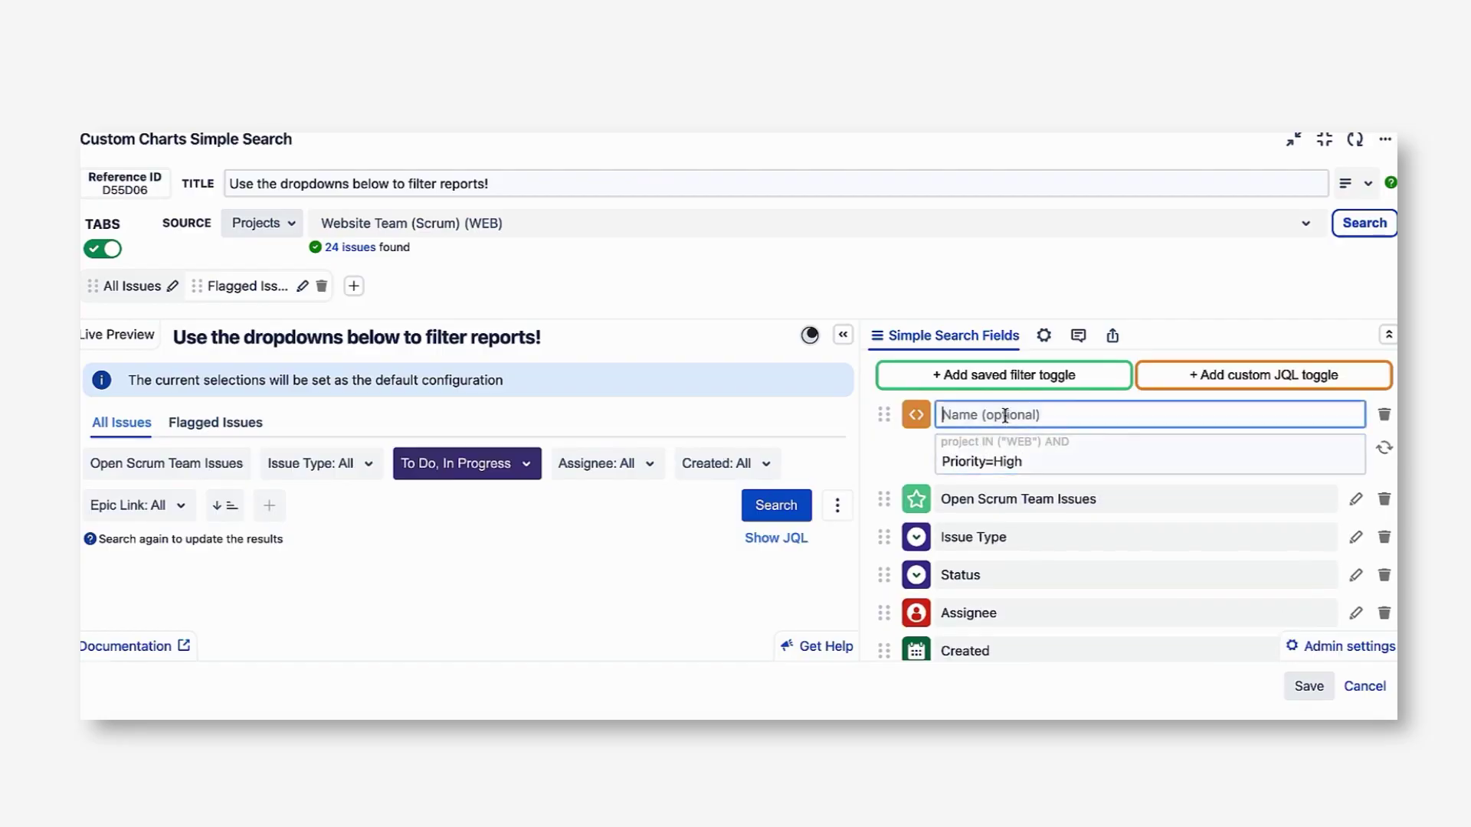
type("High Priority Iss")
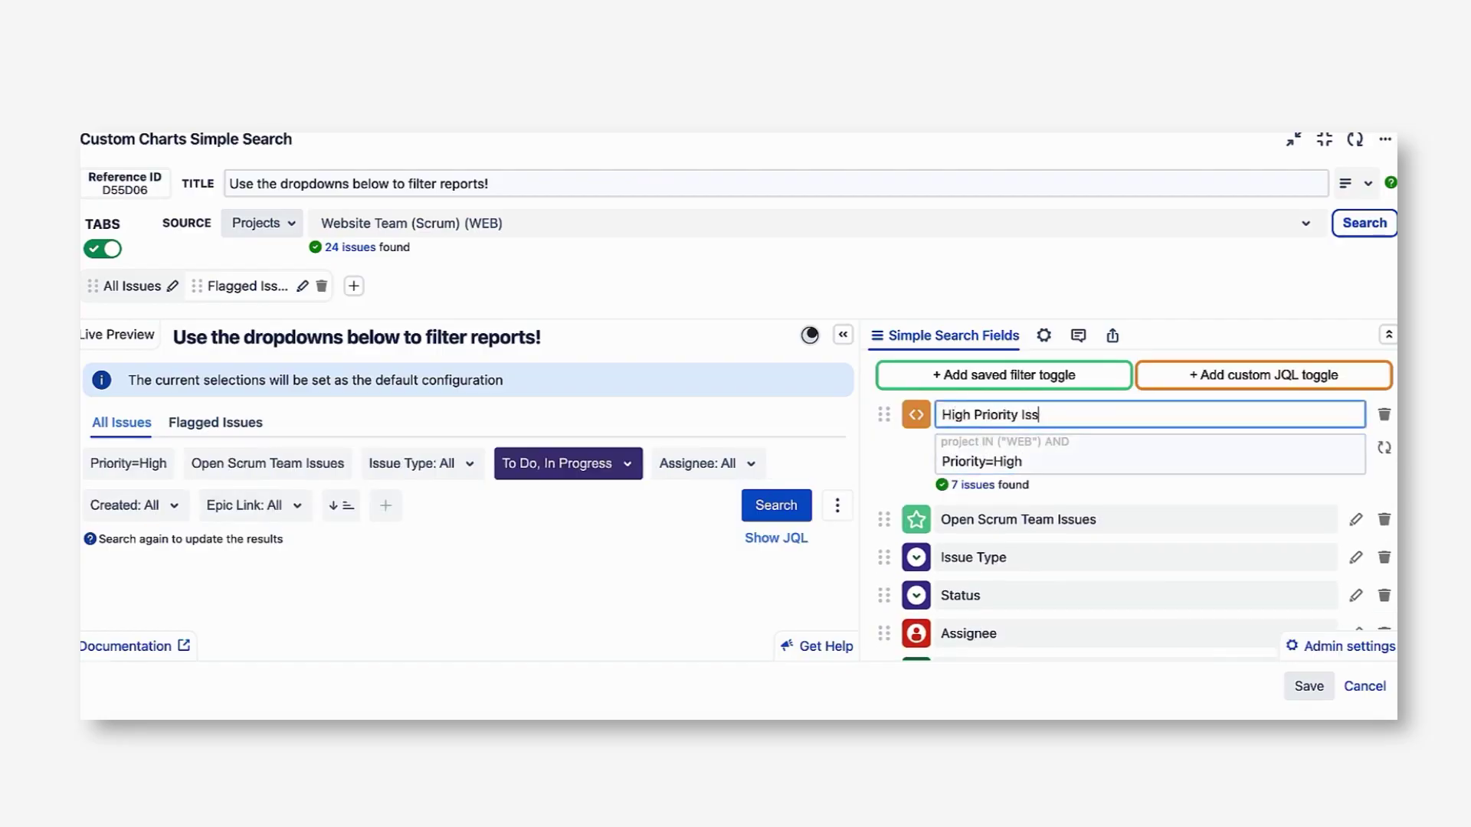
type("ues")
key("Return")
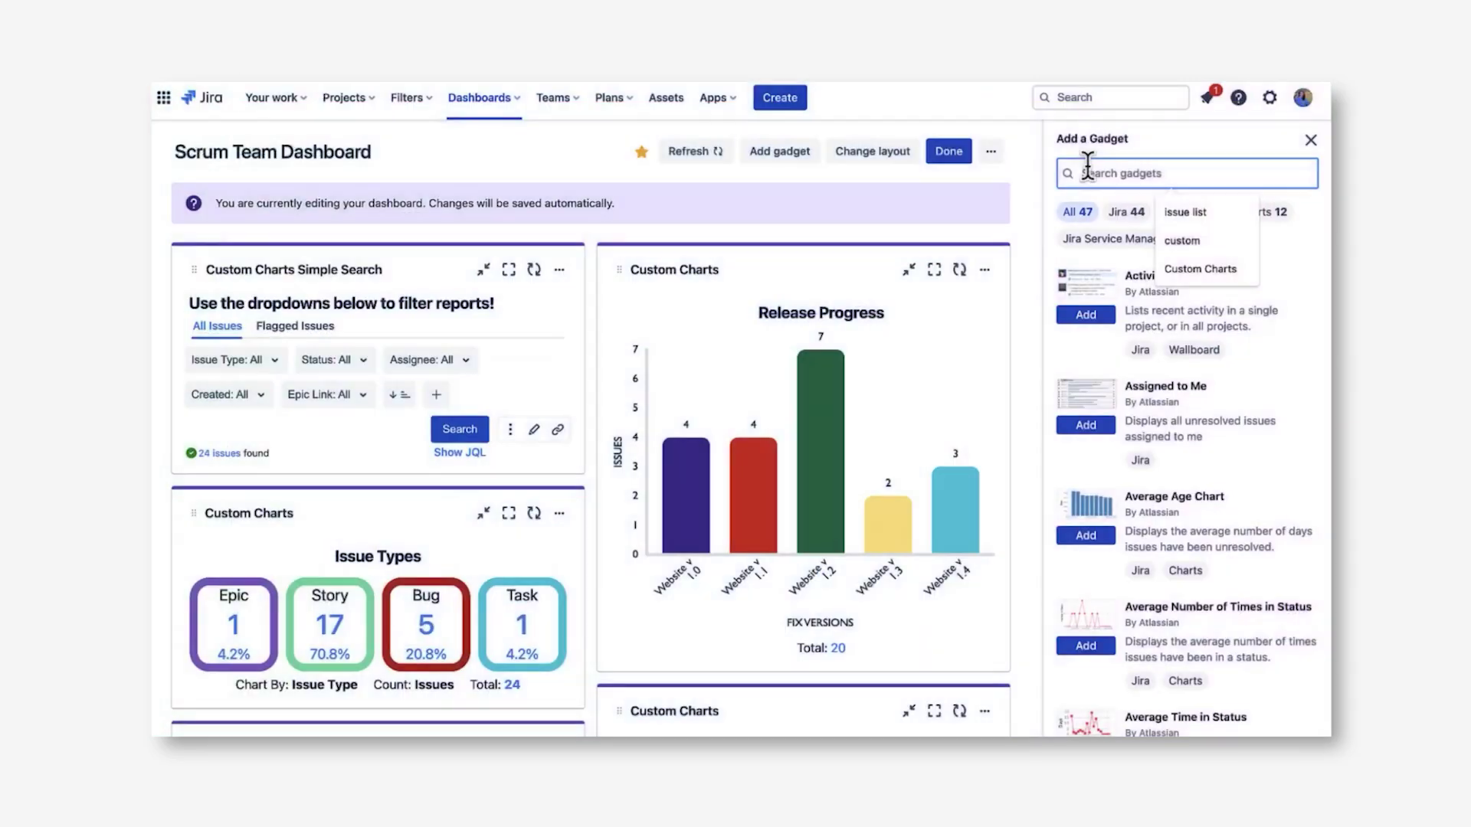
Step: Add the Shared Dashboard gadget; move Tickets Waiting for Me and Request Type by Status right
type("Shared Dashboard (Customer View")
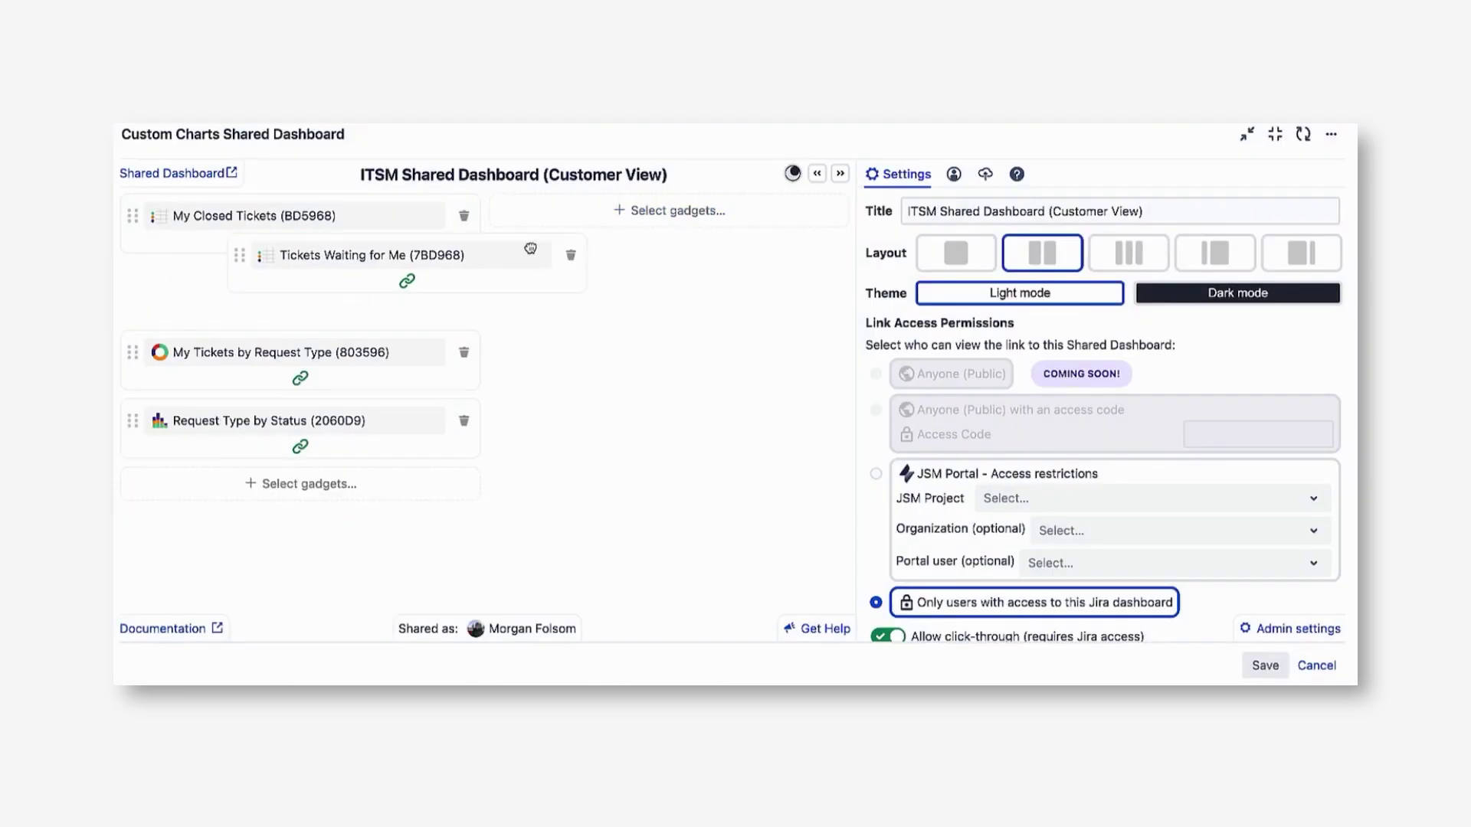
left_click_drag(529, 249, 651, 224)
left_click_drag(421, 357, 693, 291)
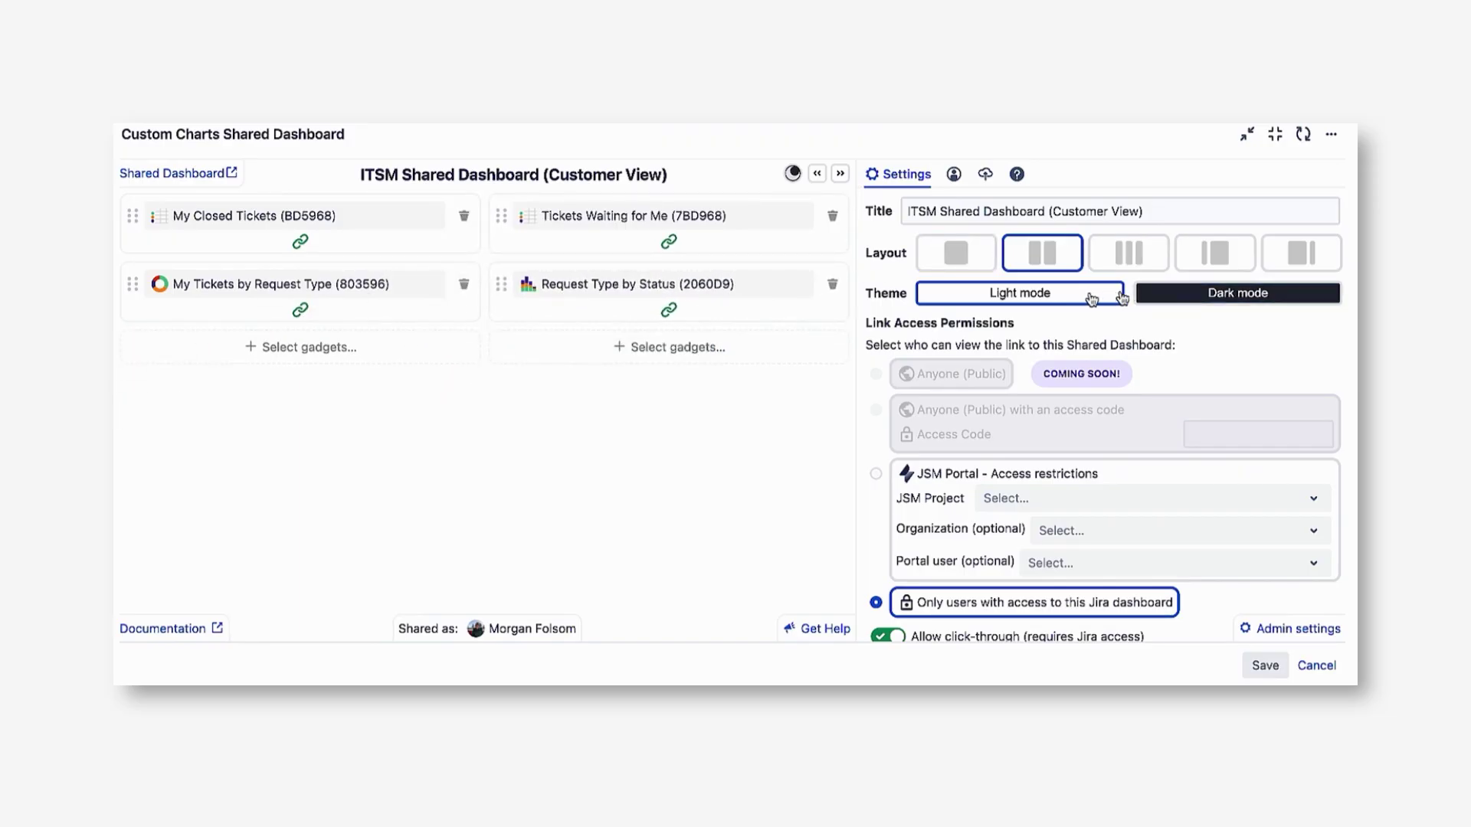
Step: Share via JSM portal with the IT Service Management project and Old Street Solutions organization
left_click(875, 474)
left_click(1008, 539)
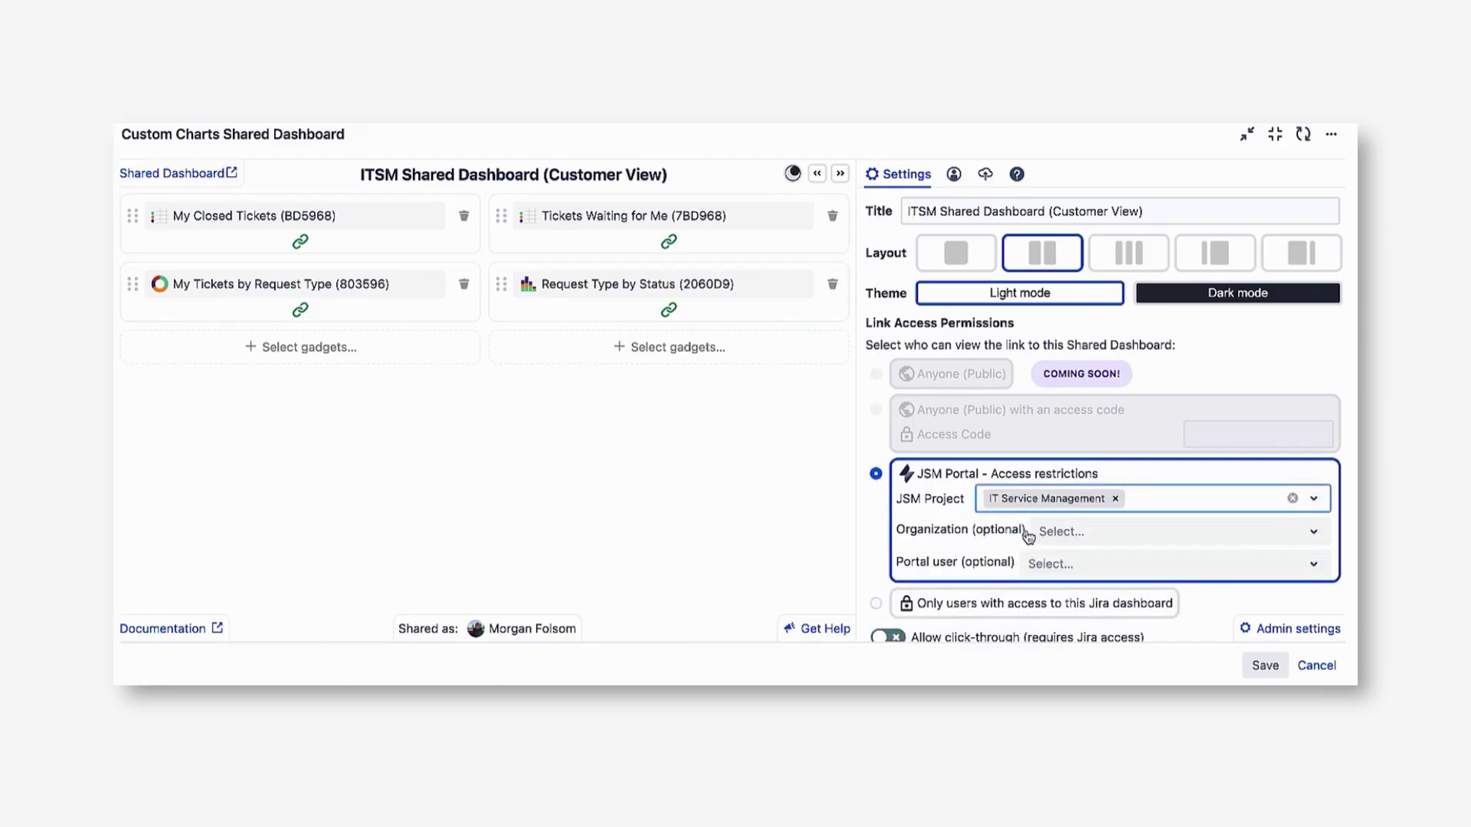
left_click(1045, 531)
left_click(1069, 573)
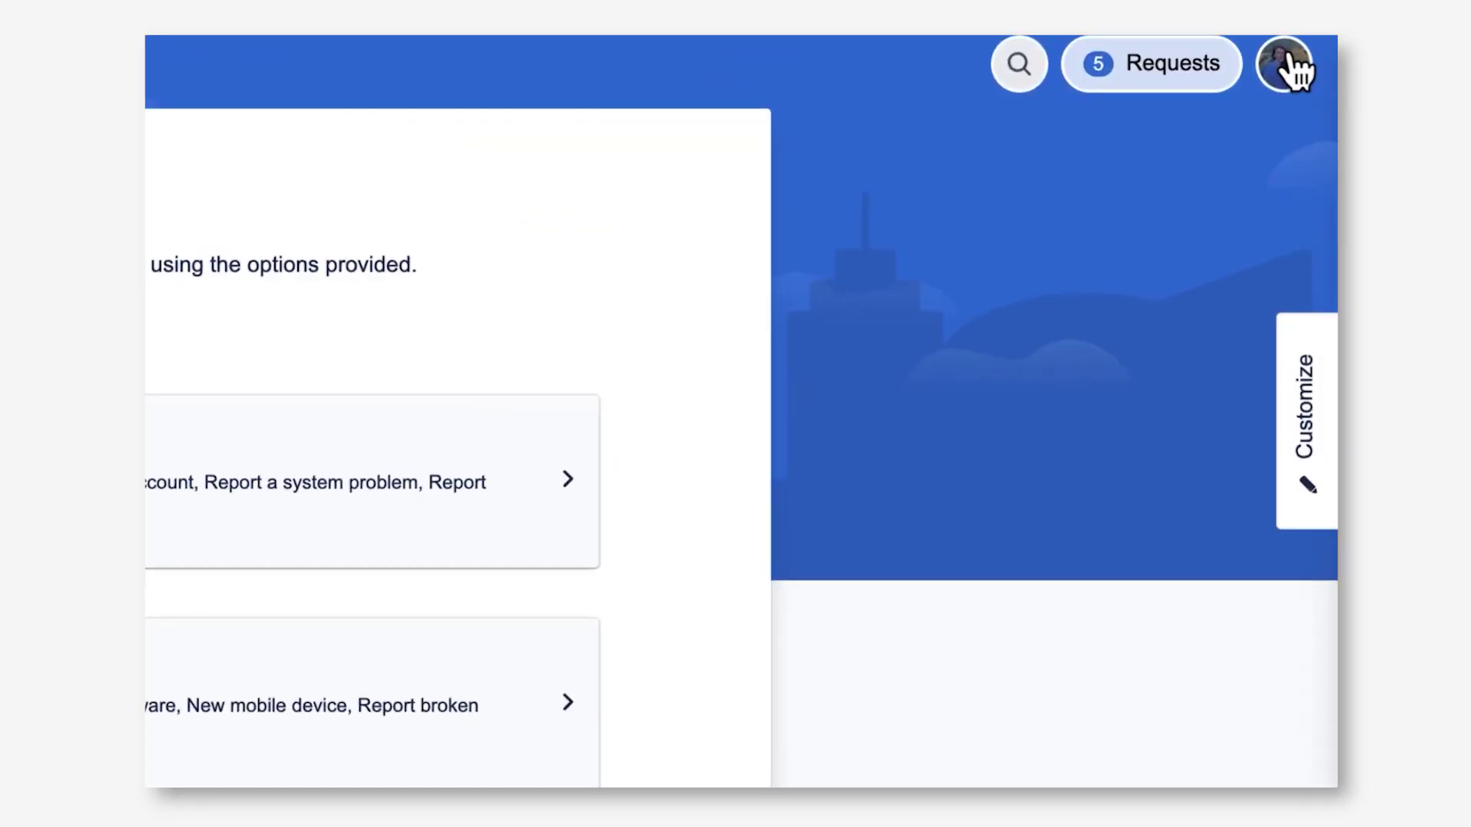
Step: Open My Support Dashboard through the portal account menu's My Dashboards
left_click(1369, 67)
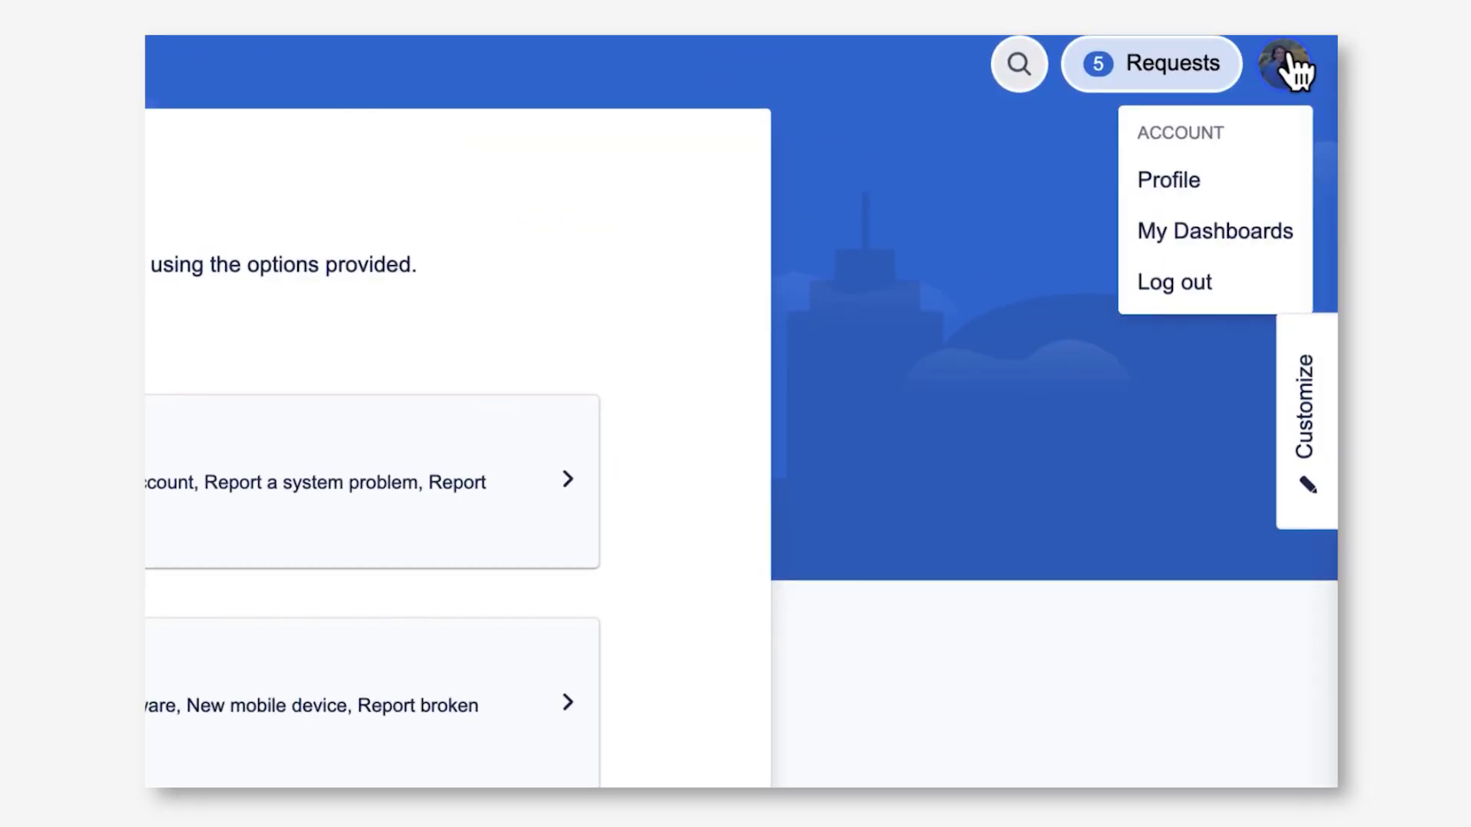
left_click(1254, 221)
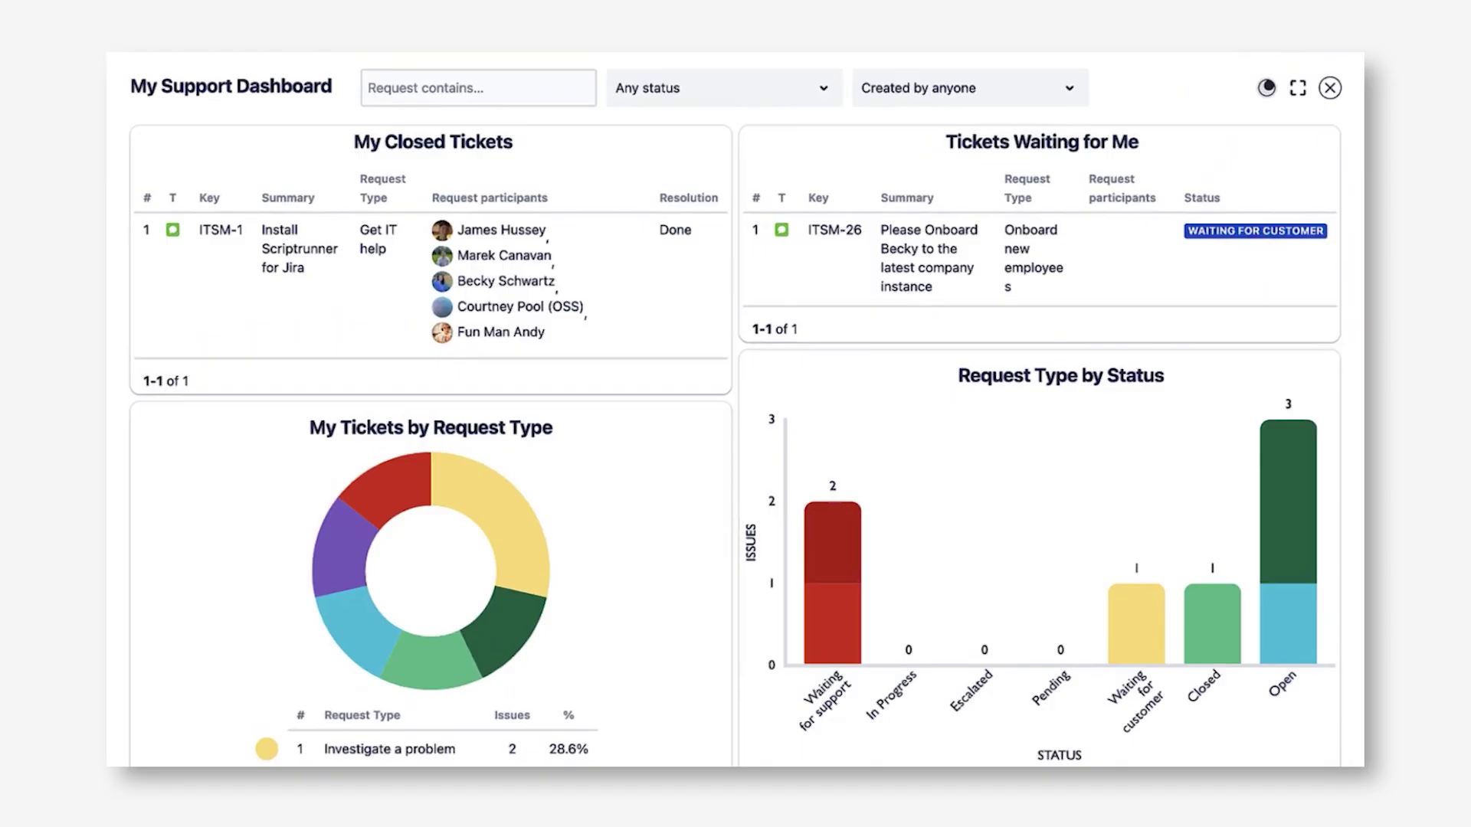